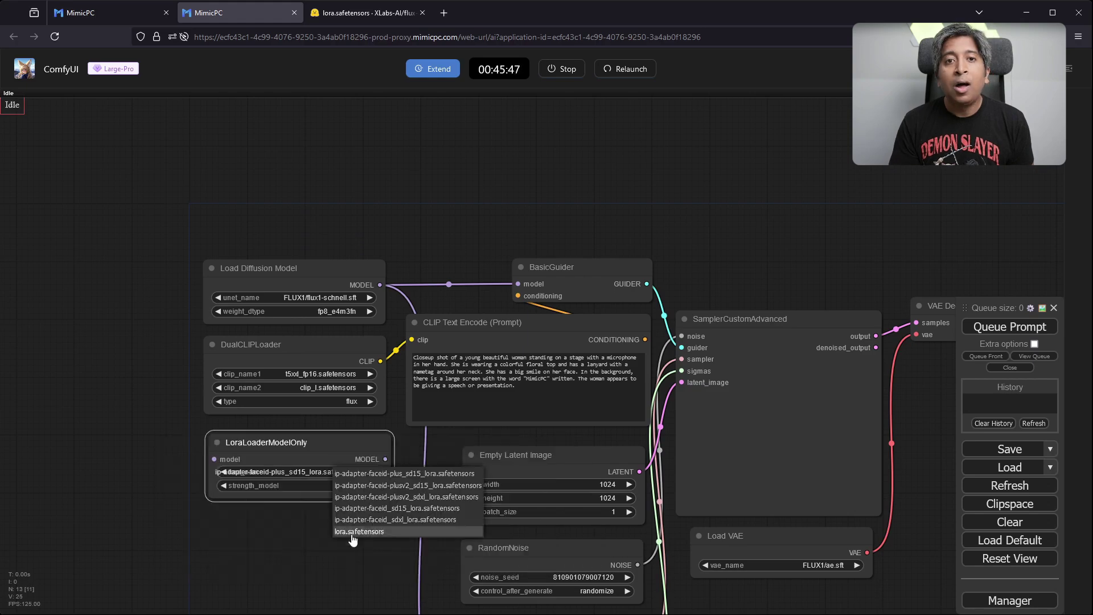
# Add a LoraLoaderModelOnly node to the Flux workflow and queue a generation run
pyautogui.click(353, 519)
pyautogui.moveTo(365, 566); pyautogui.dragTo(391, 426)
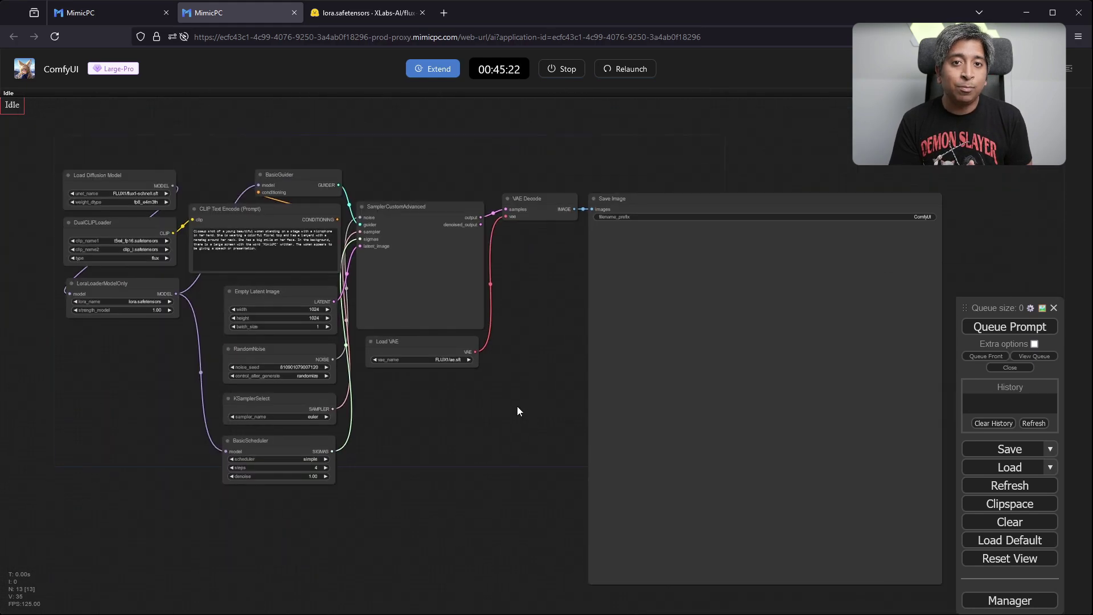
pyautogui.click(1010, 326)
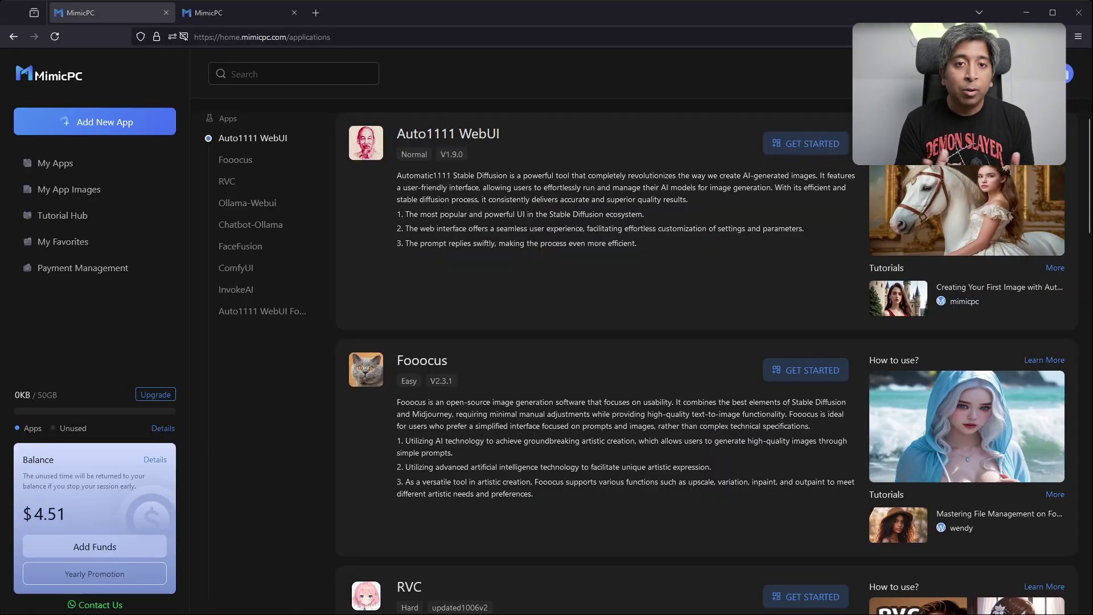
# Scroll down through the MimicPC applications list
pyautogui.scroll(-3, 626, 365)
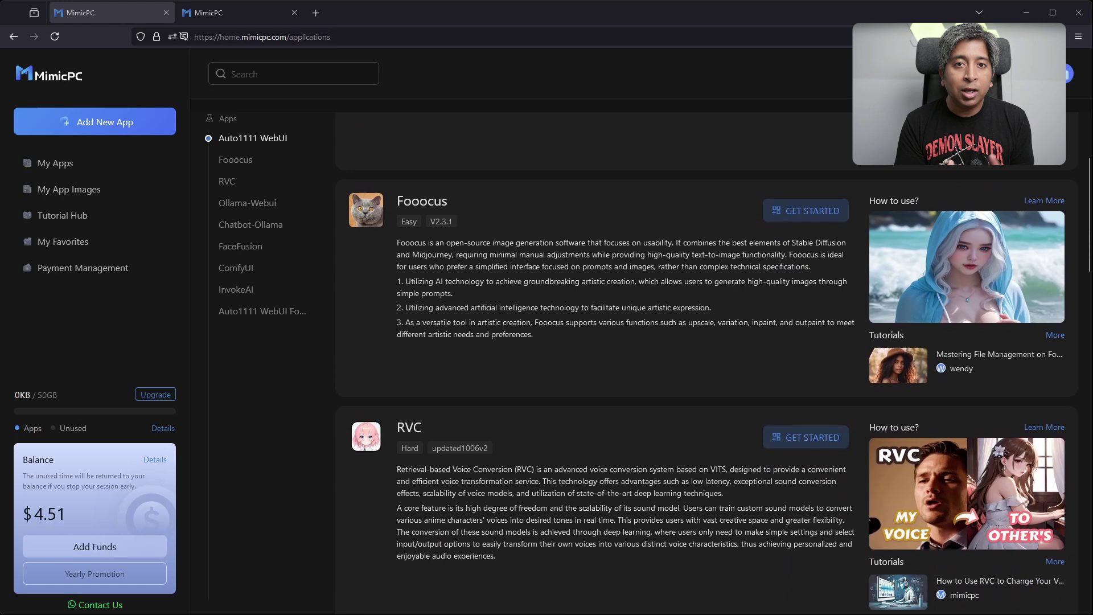
pyautogui.scroll(-5, 626, 364)
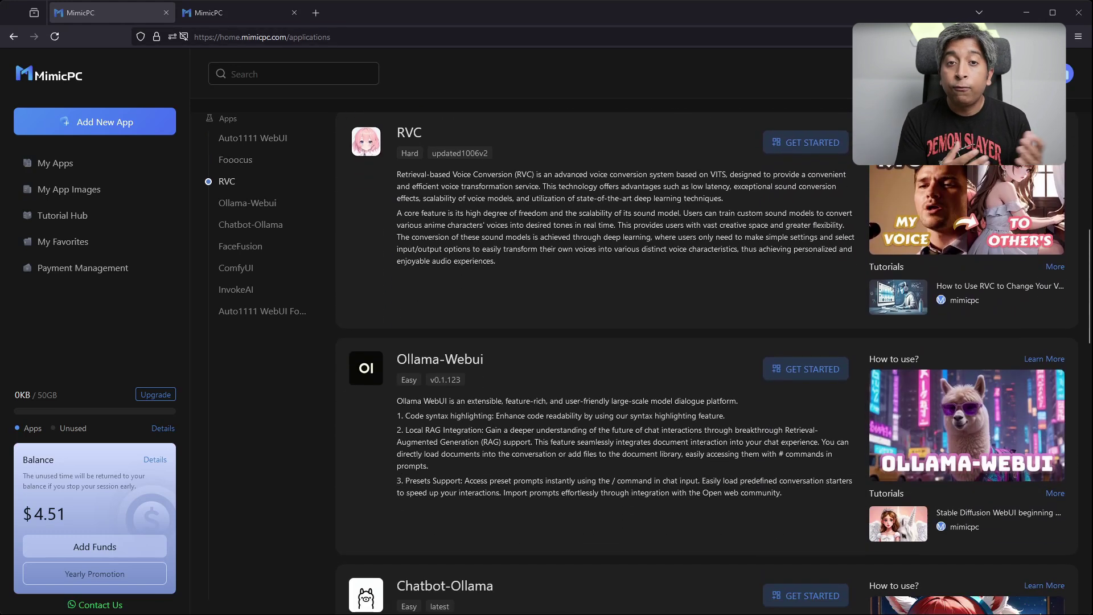
pyautogui.scroll(-8, 626, 365)
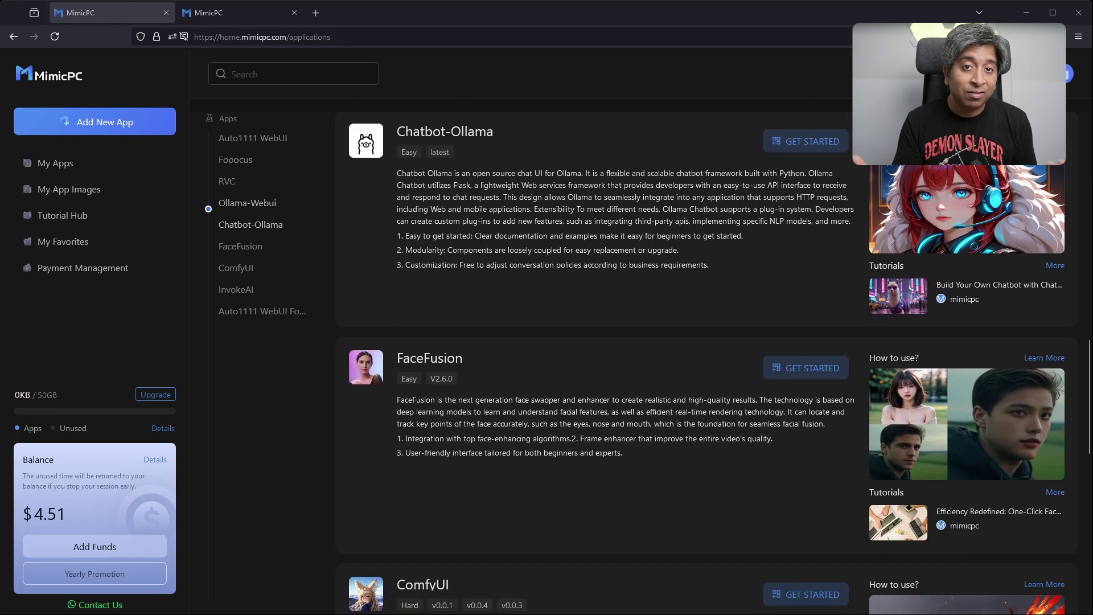
pyautogui.scroll(-7, 627, 364)
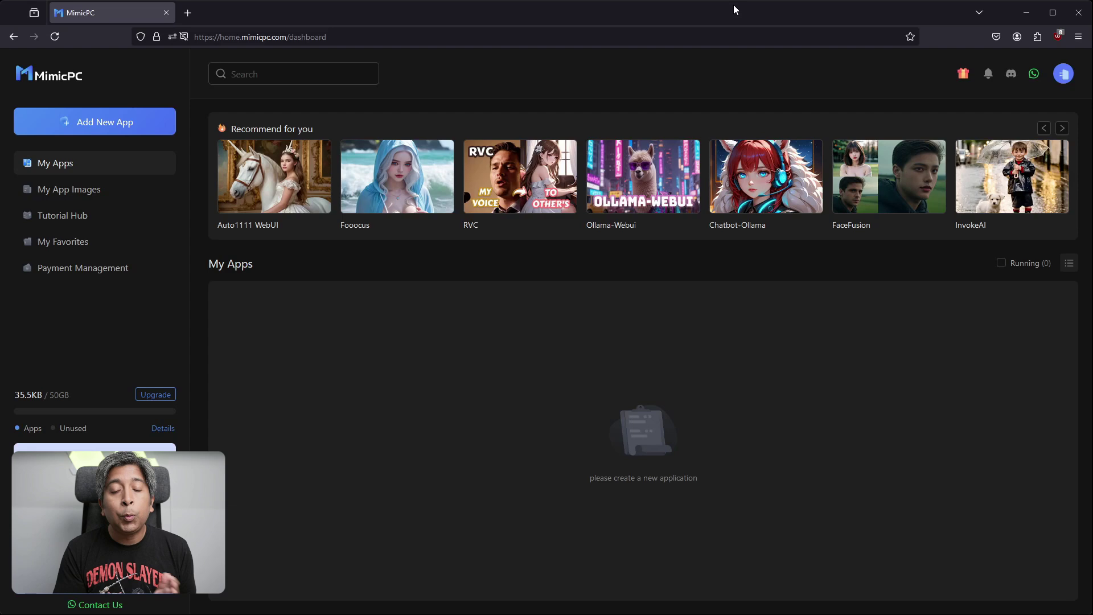
# Pick the Flux ComfyUI Basic Workflow from My App Images and apply it as a new app
pyautogui.click(85, 189)
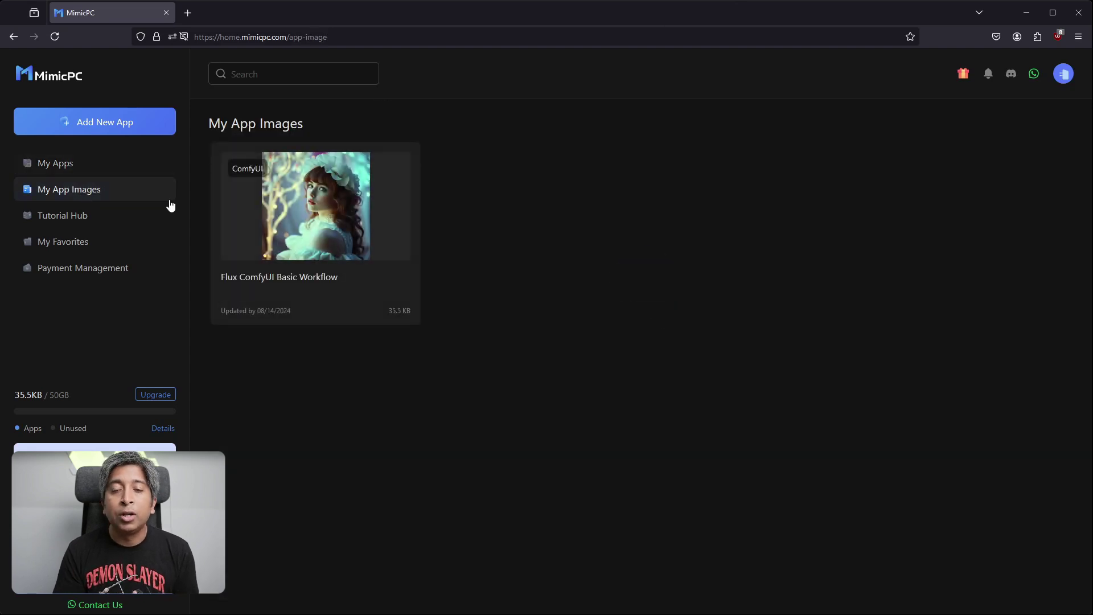
pyautogui.click(335, 211)
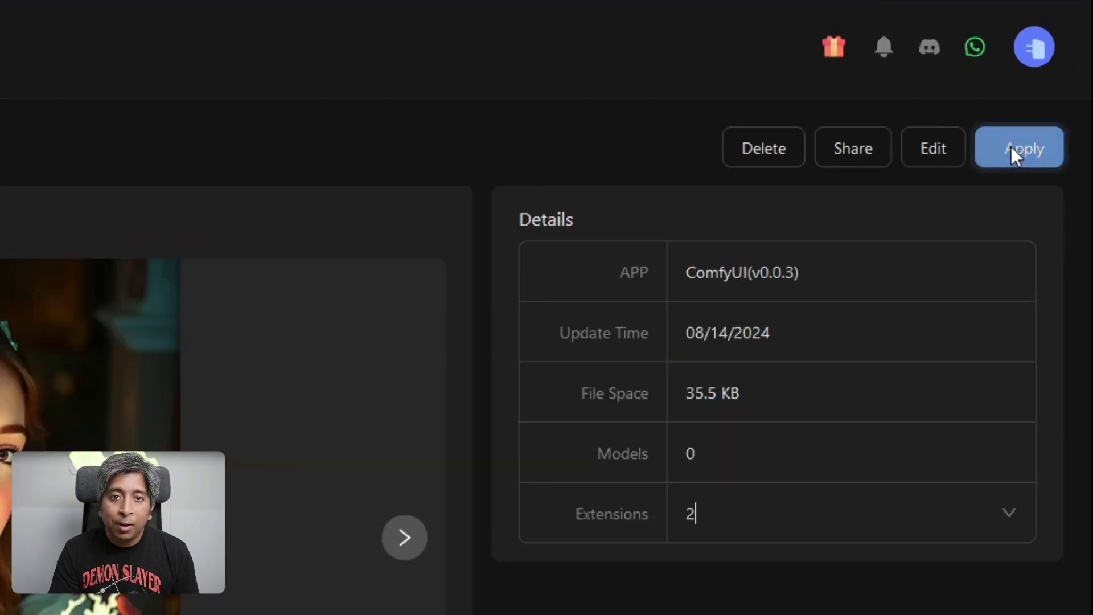
pyautogui.click(1058, 124)
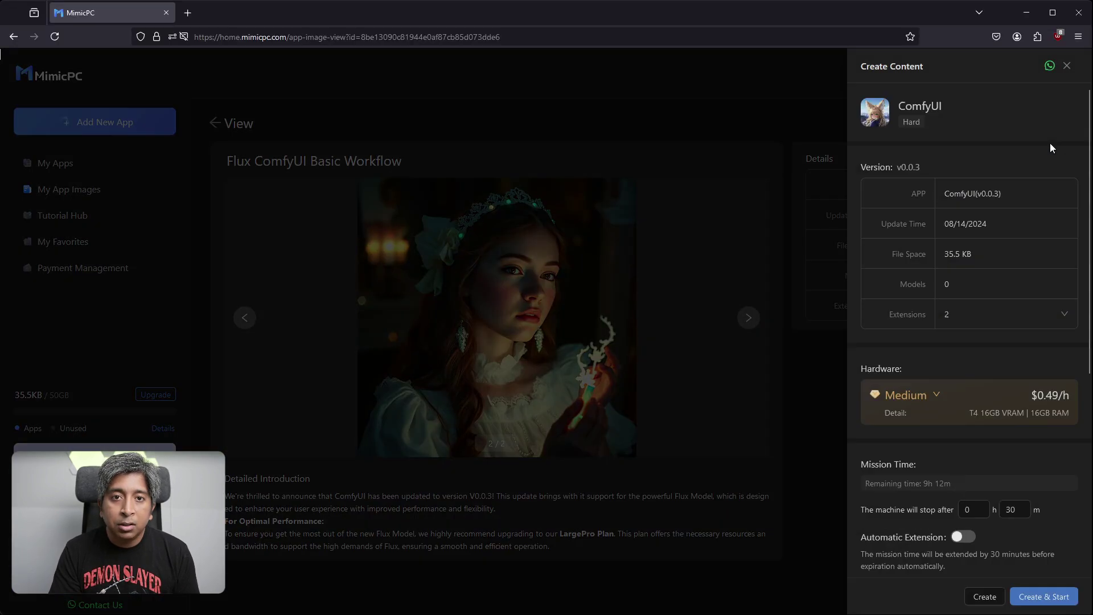
# Choose Large-pro hardware and create and start the ComfyUI app
pyautogui.click(916, 401)
pyautogui.click(884, 531)
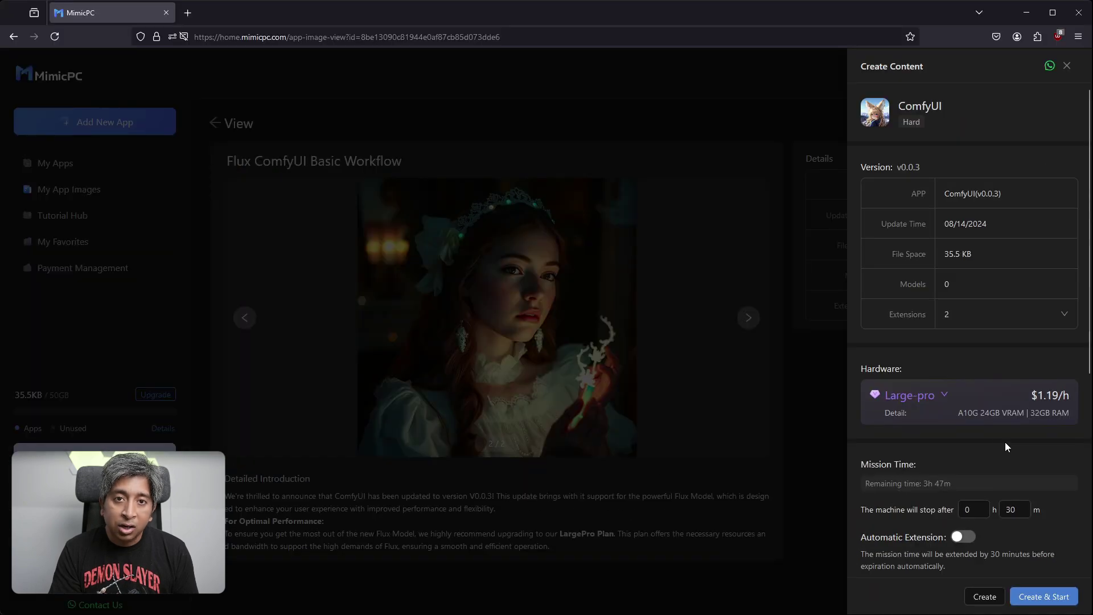
pyautogui.scroll(-2, 919, 520)
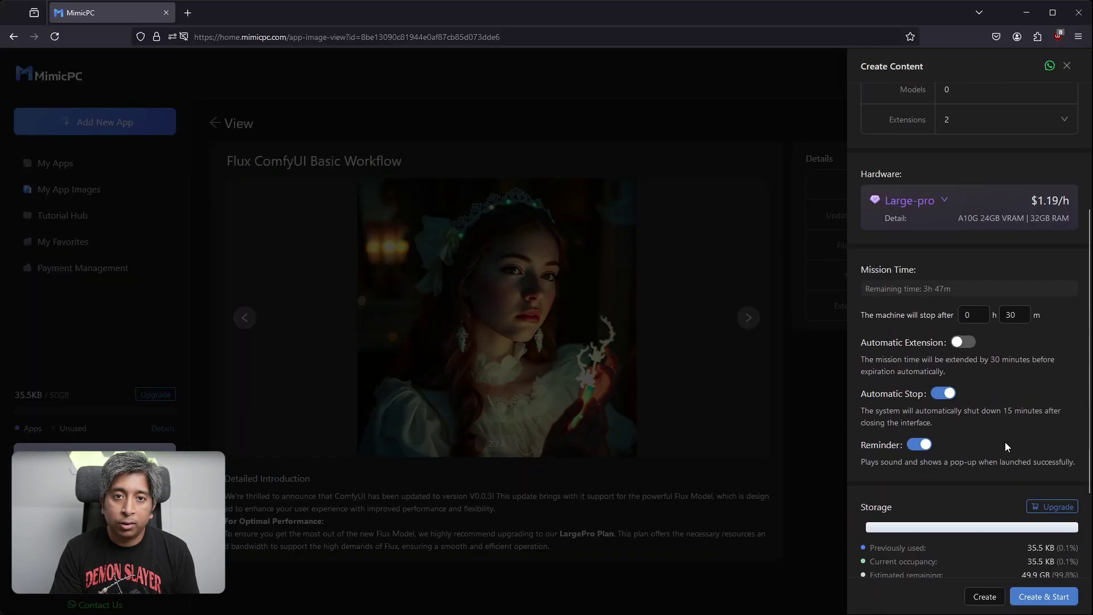
pyautogui.scroll(-2, 1057, 447)
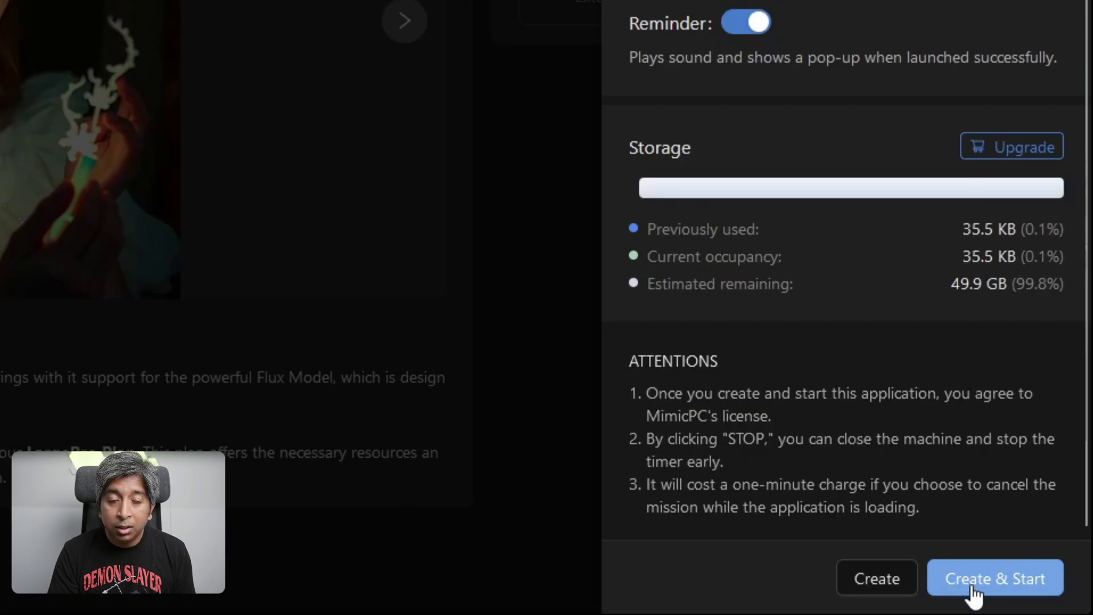
pyautogui.click(1034, 604)
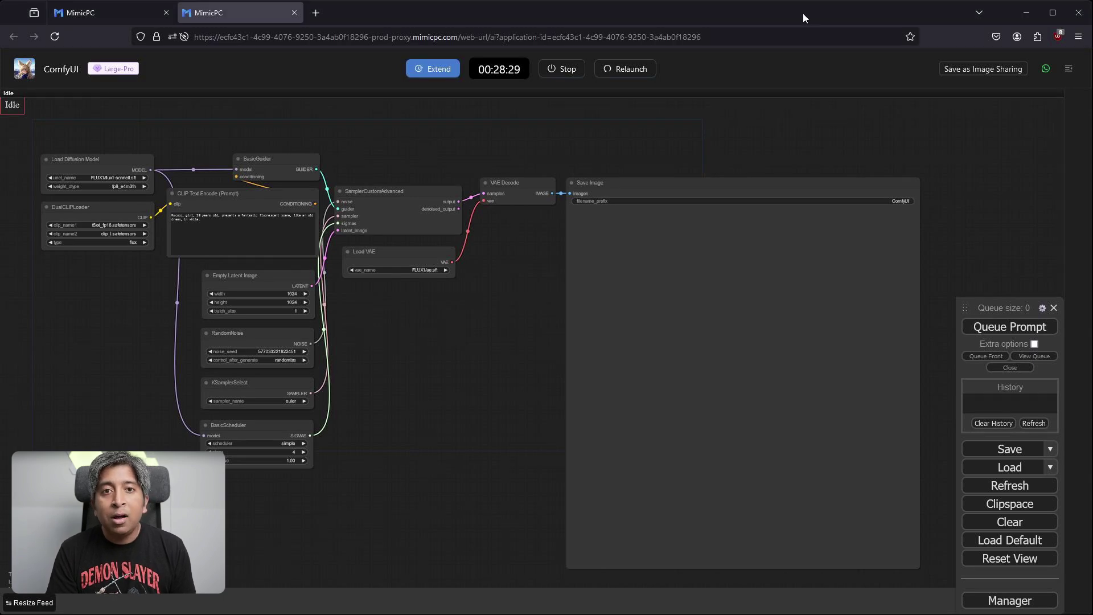
# Zoom in and inspect the Load Diffusion Model and DualCLIPLoader nodes (flux1-schnell, t5xxl_fp16, clip_l)
pyautogui.scroll(10, 51, 172)
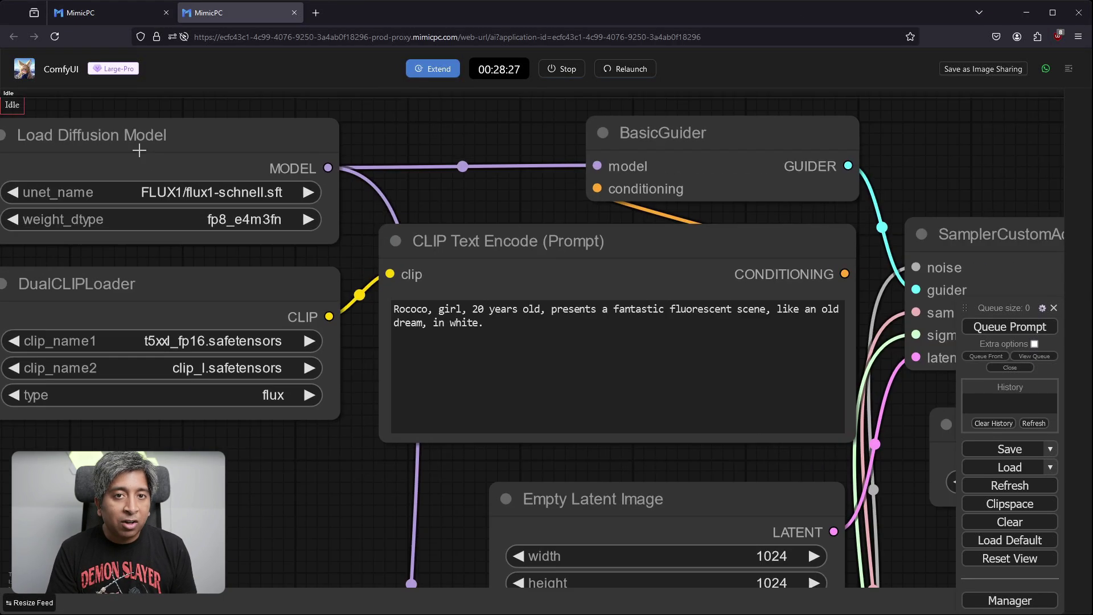
pyautogui.moveTo(405, 137); pyautogui.dragTo(622, 198)
pyautogui.click(503, 199)
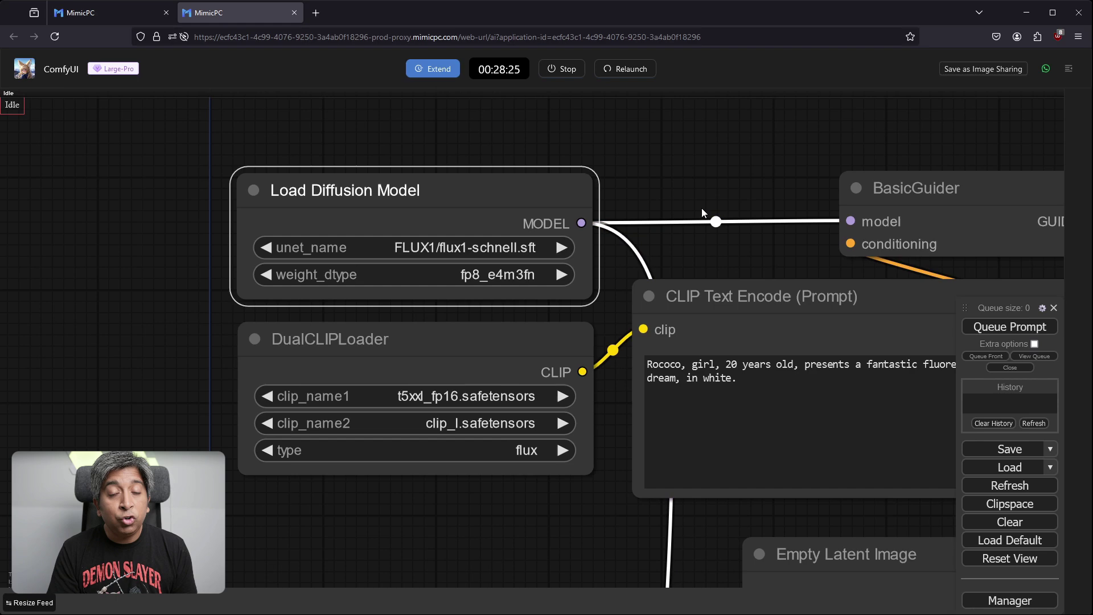
pyautogui.click(485, 334)
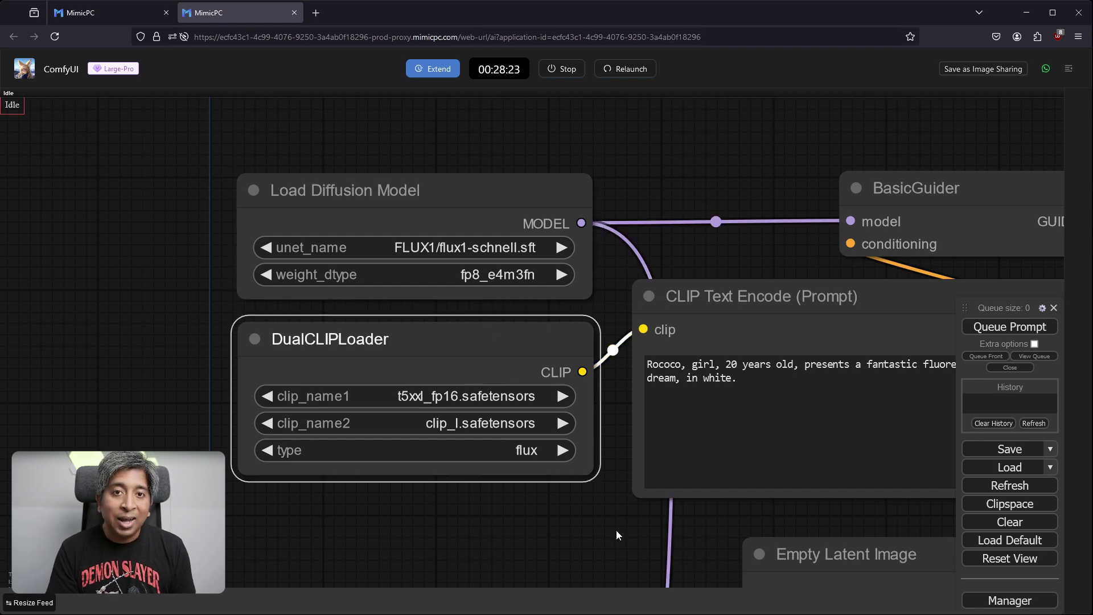
# Pan across the workflow to inspect the Load VAE node
pyautogui.click(616, 535)
pyautogui.moveTo(735, 231); pyautogui.dragTo(515, 138)
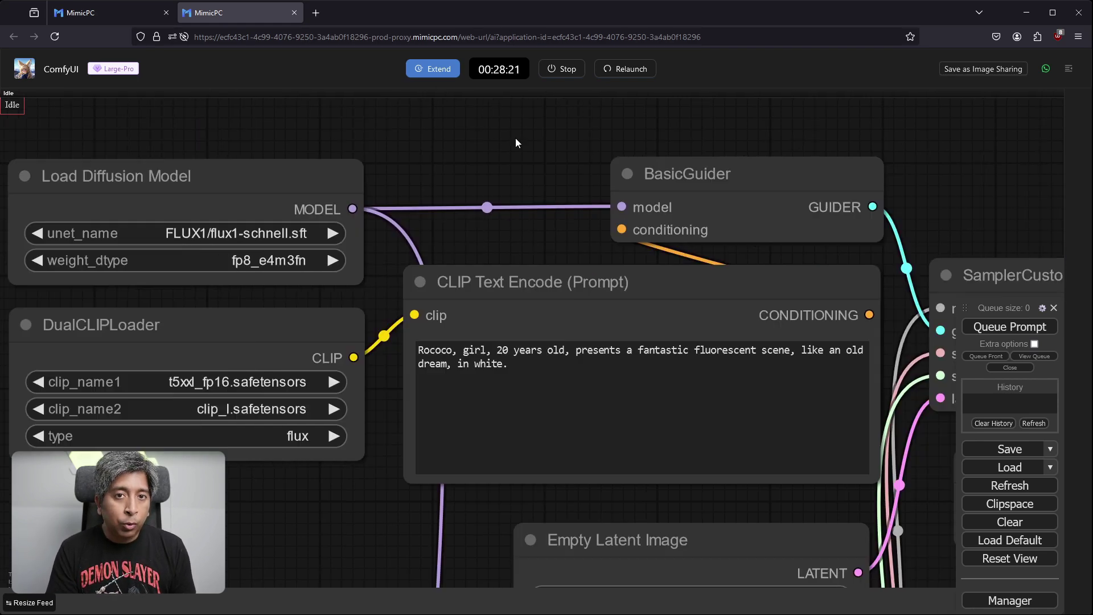
pyautogui.moveTo(769, 239); pyautogui.dragTo(507, 217)
pyautogui.moveTo(972, 210); pyautogui.dragTo(645, 105)
pyautogui.click(612, 363)
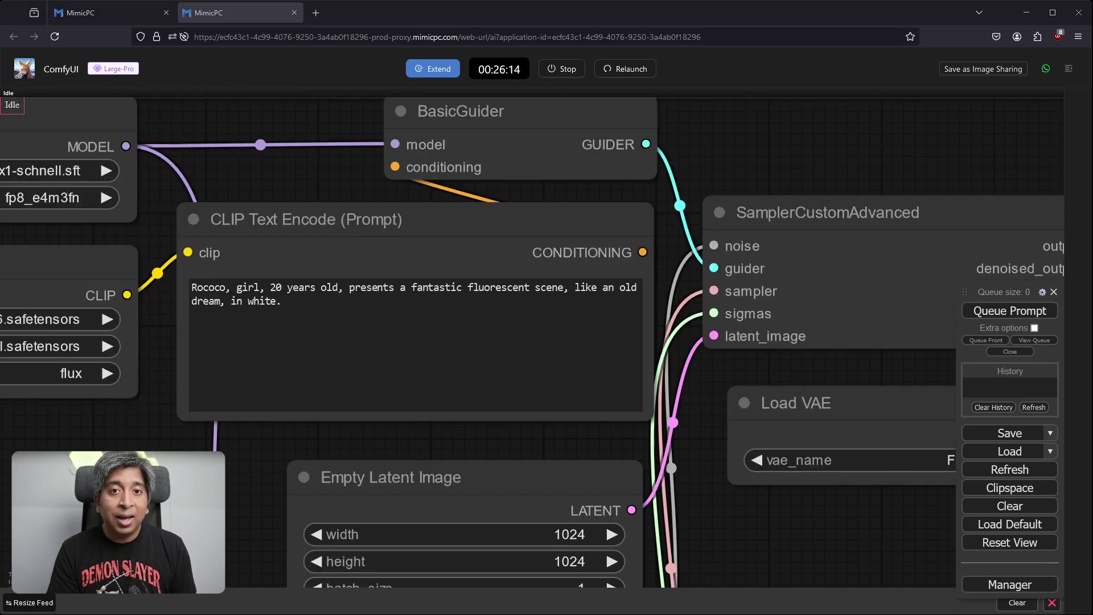
# Replace the Rococo girl prompt with the smiling stage speaker holding a microphone, then generate
pyautogui.click(434, 312)
pyautogui.hotkey('ctrl', 'a')
pyautogui.press('BackSpace')
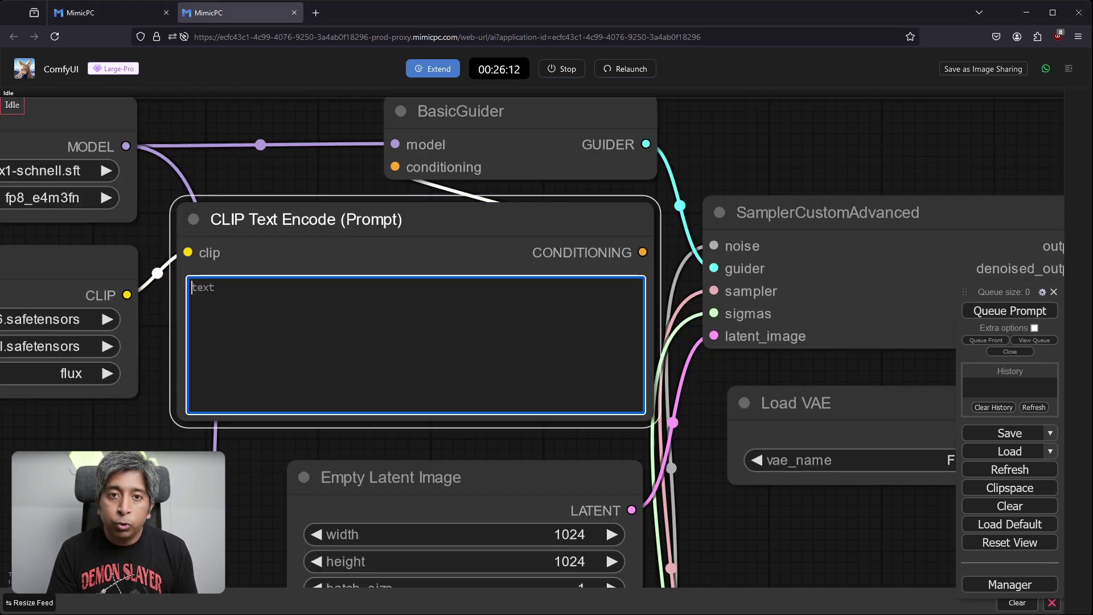
pyautogui.write('Closeup shot of a young beautiful woman standing on a stage with a microphone in her hand. She is wearing a colorful floral top and has a lanyard with a nametag around her neck. She has a big smile on her face. In the background, there is a large screen with the word "MimicPC" written. The woman appears to be giving a speech or presentation.')
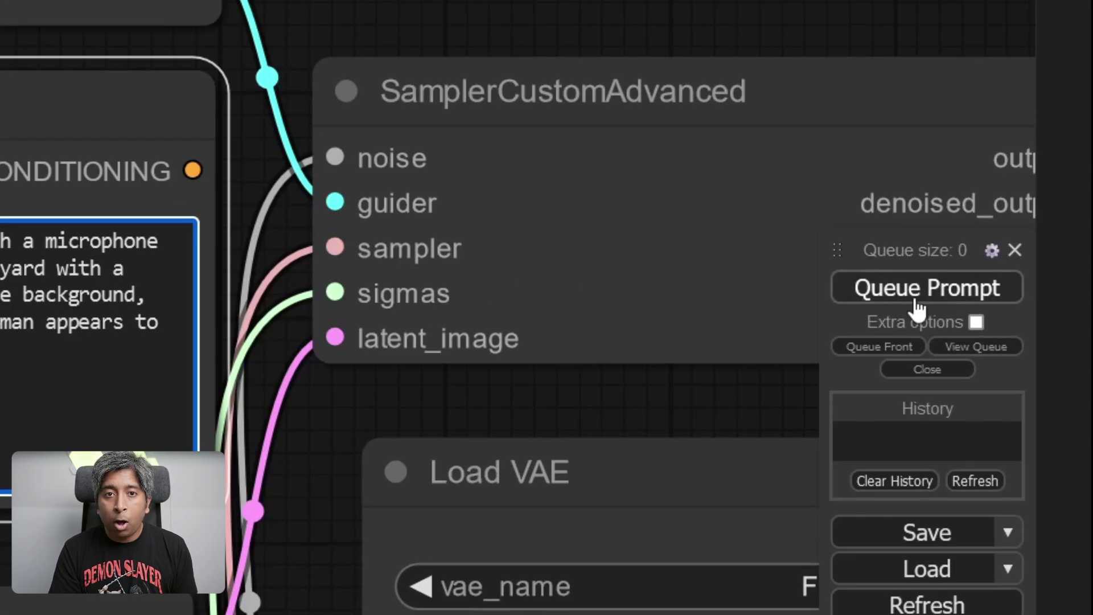
pyautogui.click(918, 304)
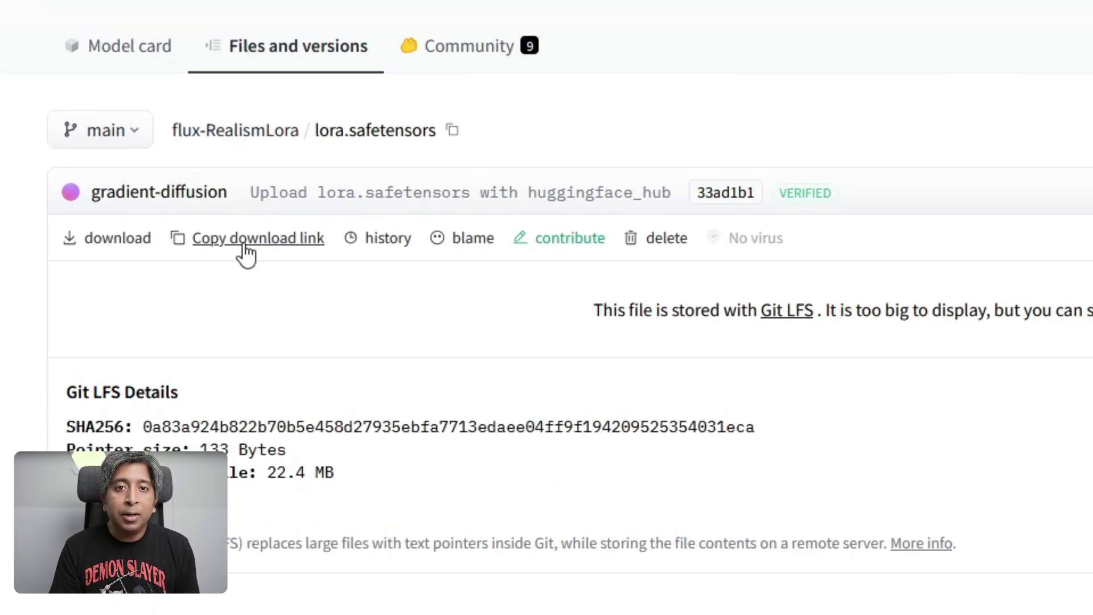
# Copy the download link for flux-RealismLora's lora.safetensors on Hugging Face
pyautogui.click(245, 246)
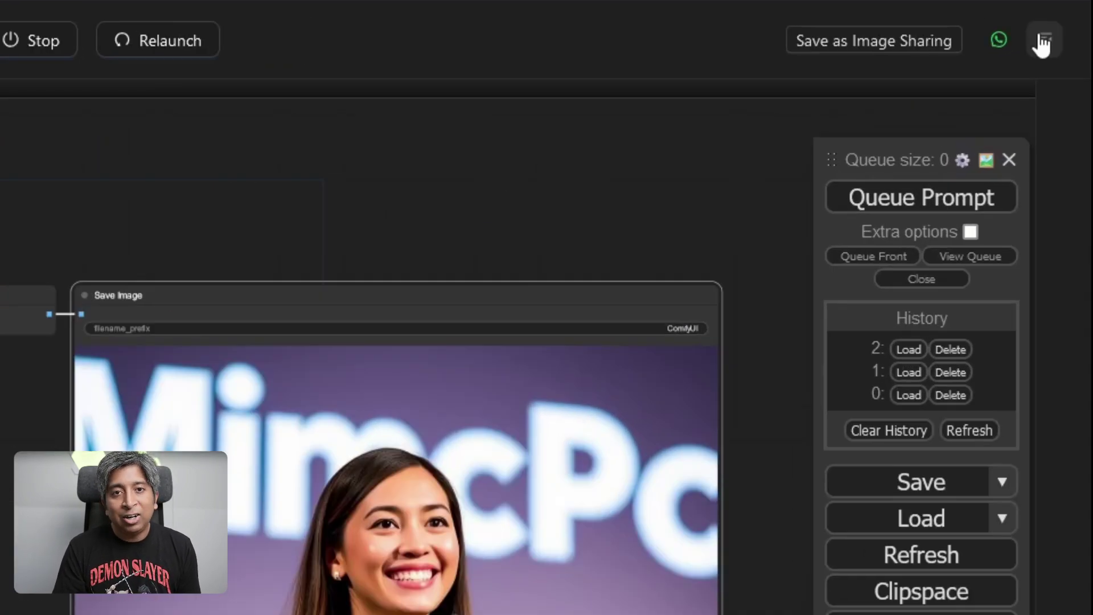
# Upload lora.safetensors from the copied URL into the models/loras storage folder
pyautogui.click(1068, 69)
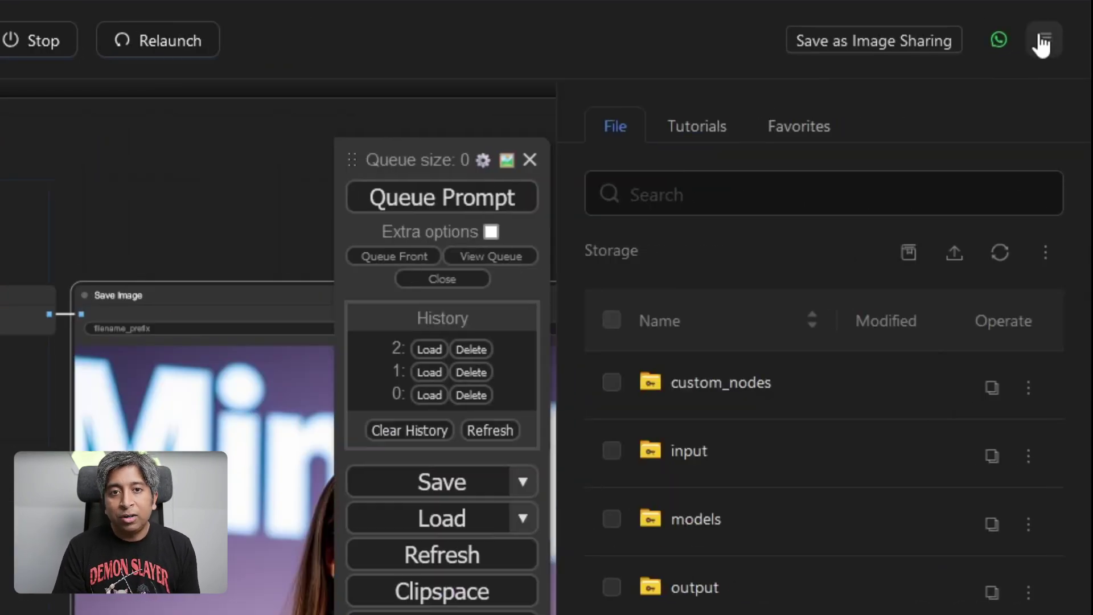
pyautogui.click(721, 516)
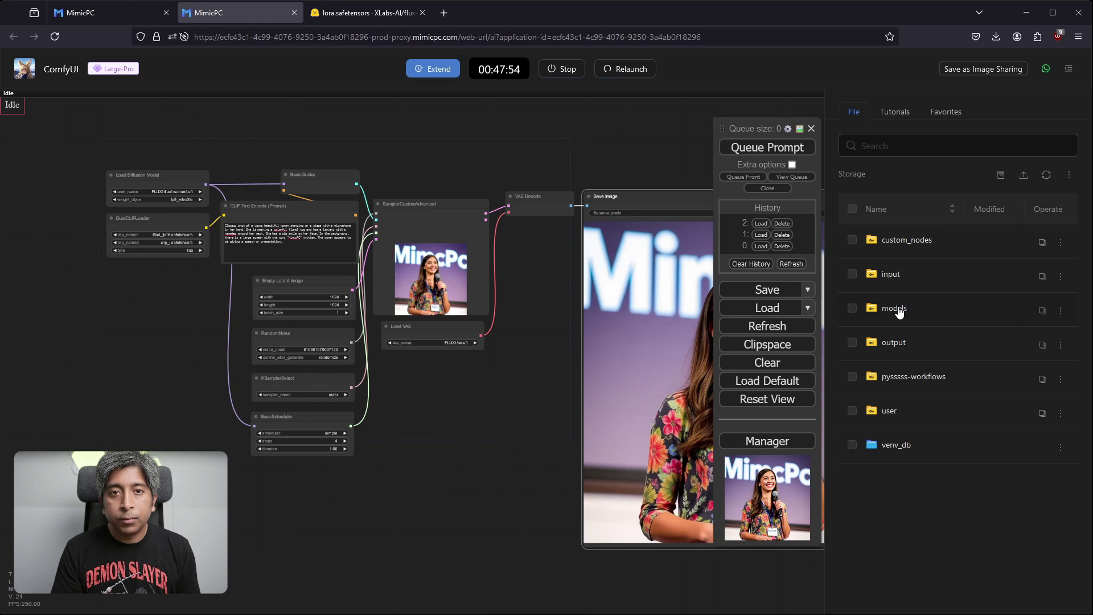
pyautogui.scroll(-3, 887, 527)
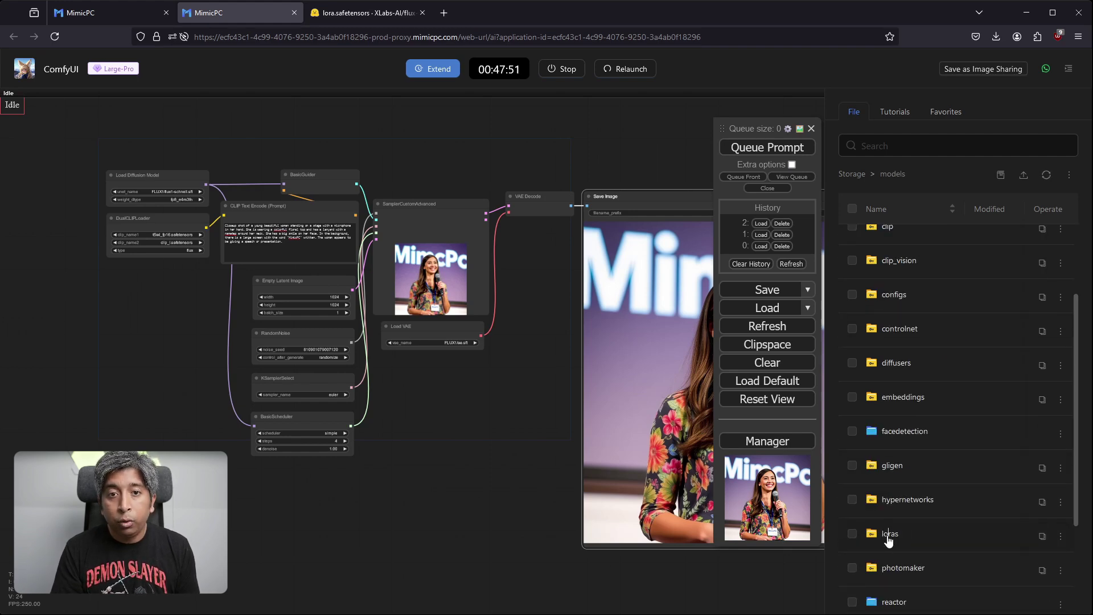
pyautogui.click(887, 535)
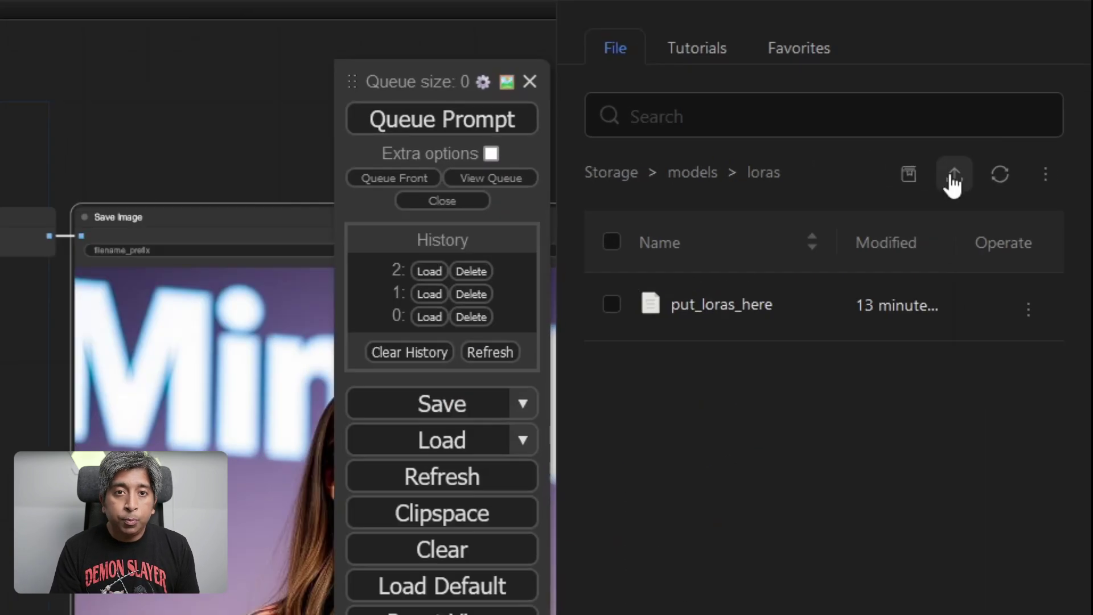
pyautogui.click(954, 183)
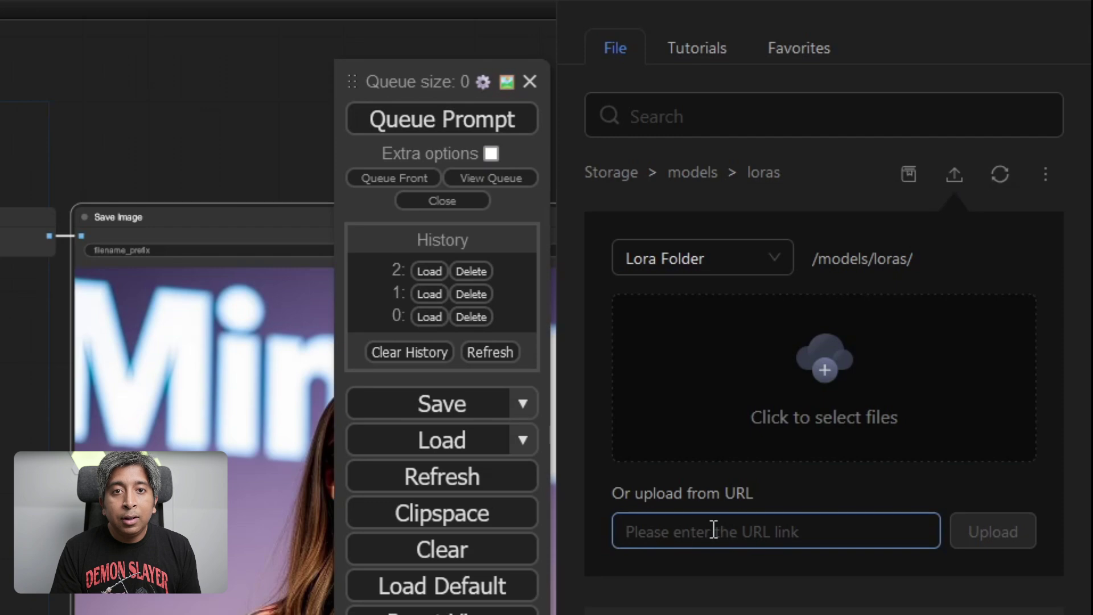
pyautogui.click(714, 530)
pyautogui.hotkey('ctrl', 'v')
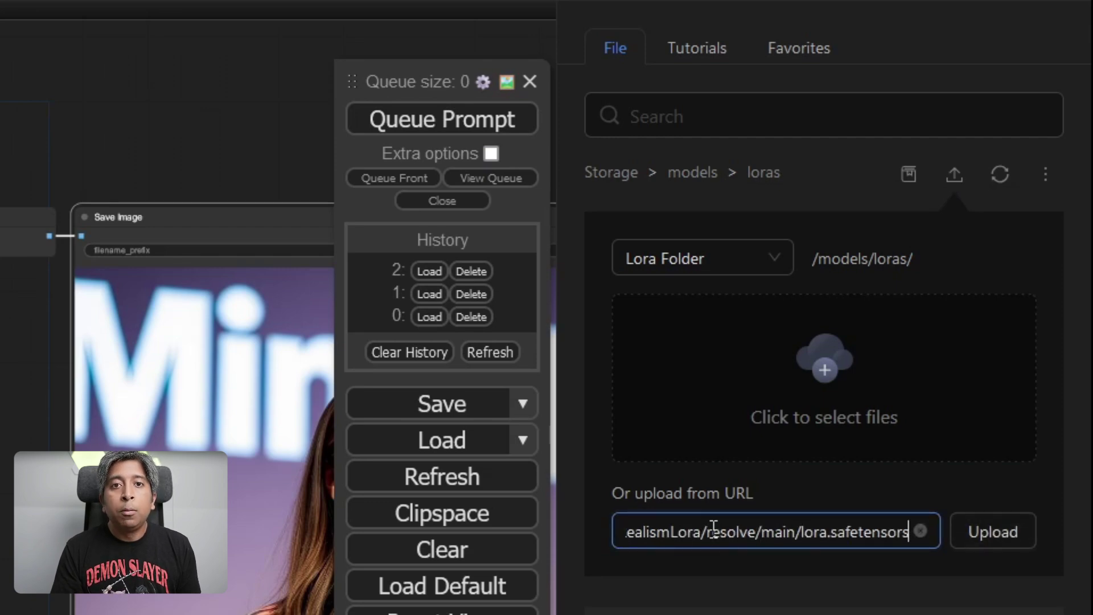
pyautogui.click(1011, 538)
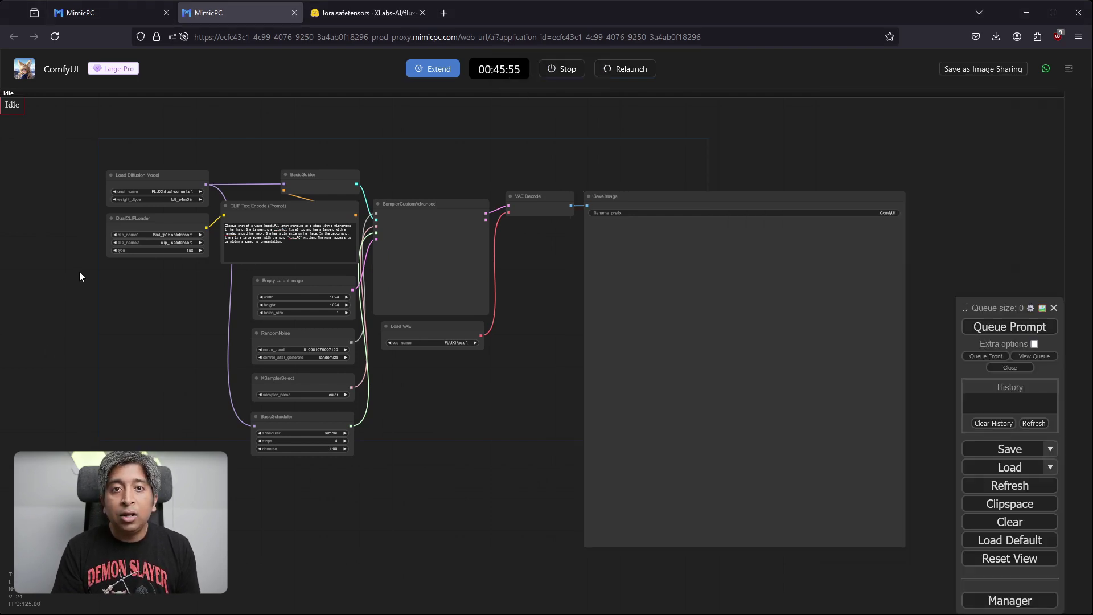
# Add a LoraLoaderModelOnly node below DualCLIPLoader with lora_name set to lora.safetensors
pyautogui.scroll(6, 80, 271)
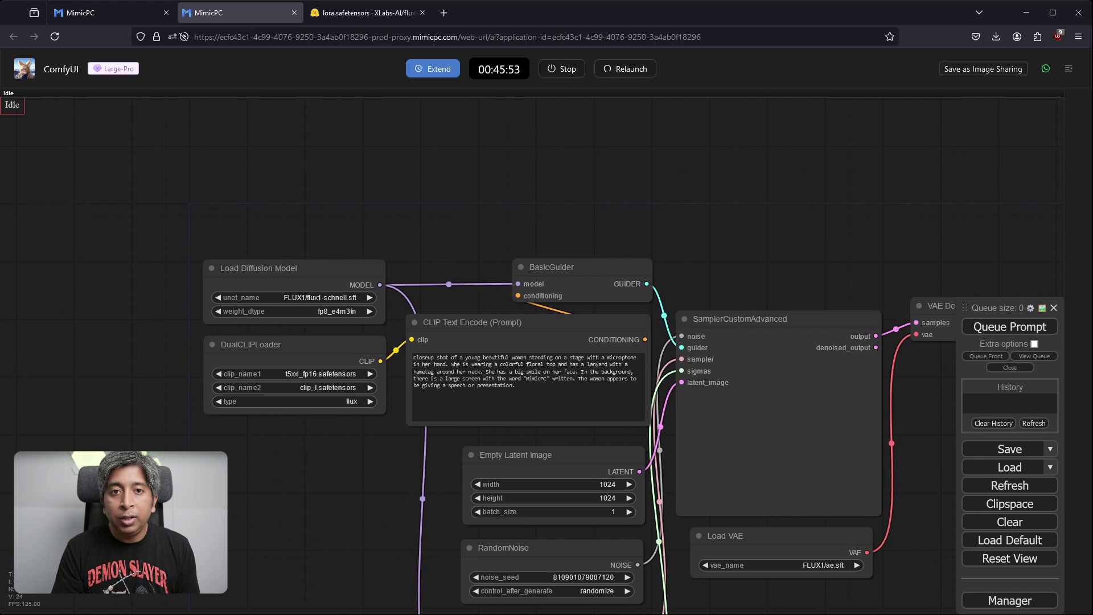
pyautogui.doubleClick(165, 445)
pyautogui.write('lora')
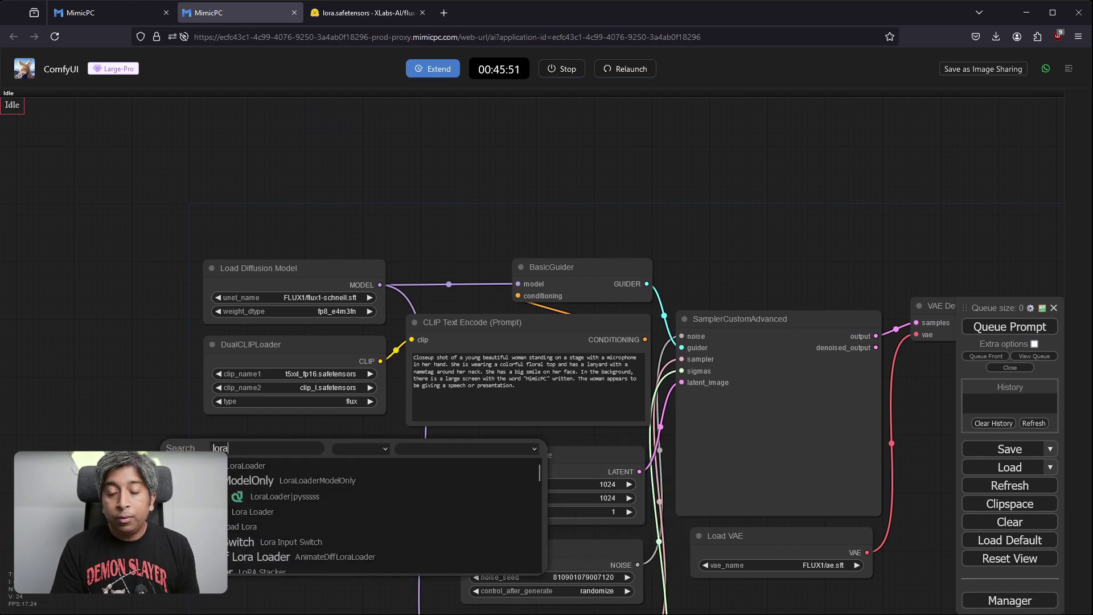
pyautogui.press('Down')
pyautogui.press('Return')
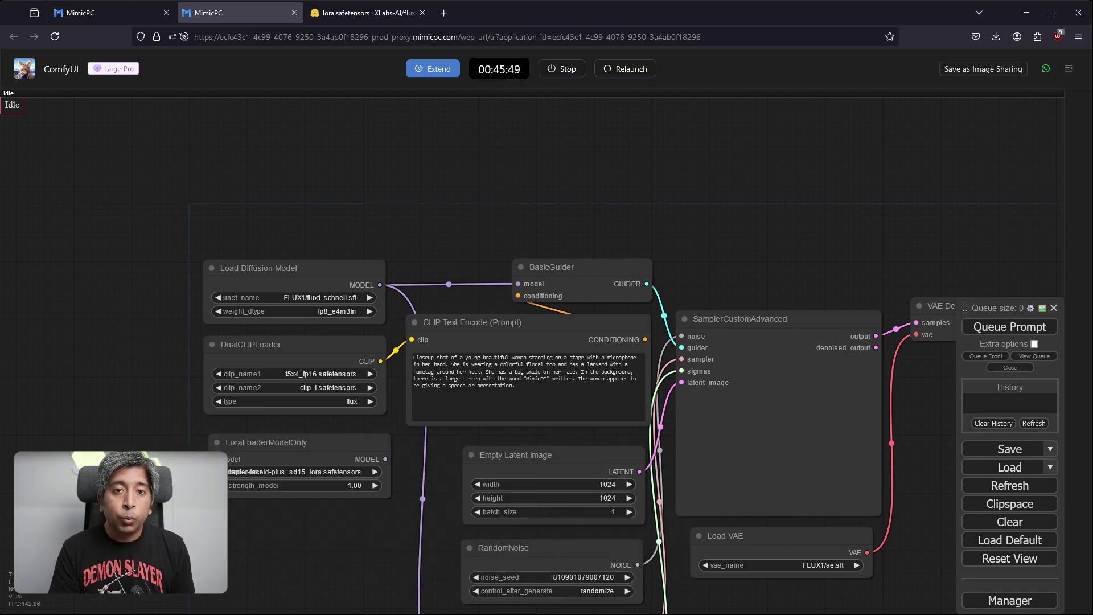
pyautogui.click(340, 472)
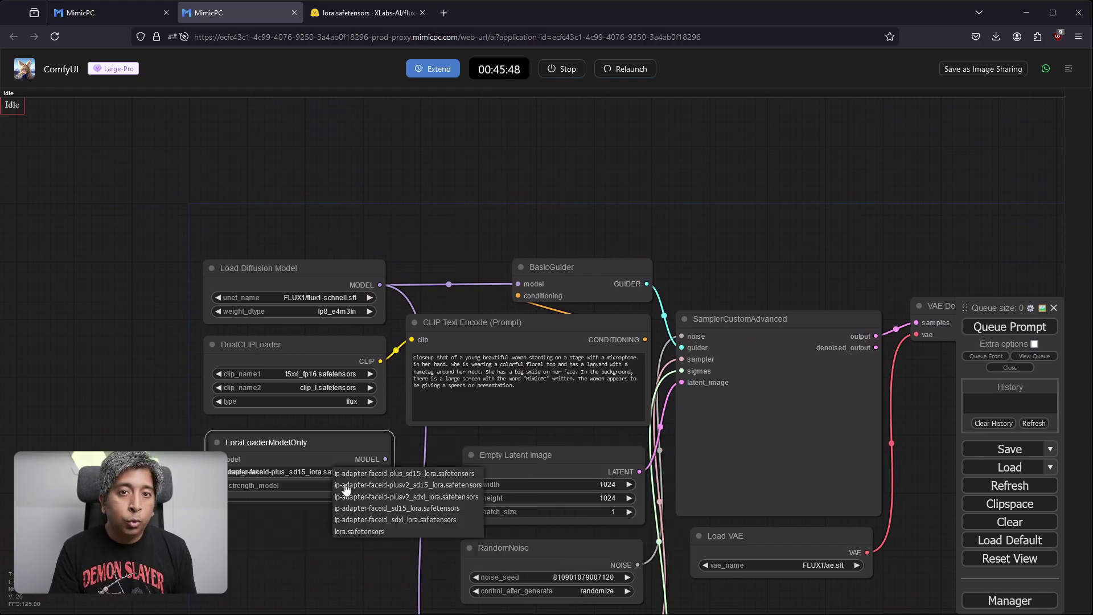
pyautogui.click(345, 533)
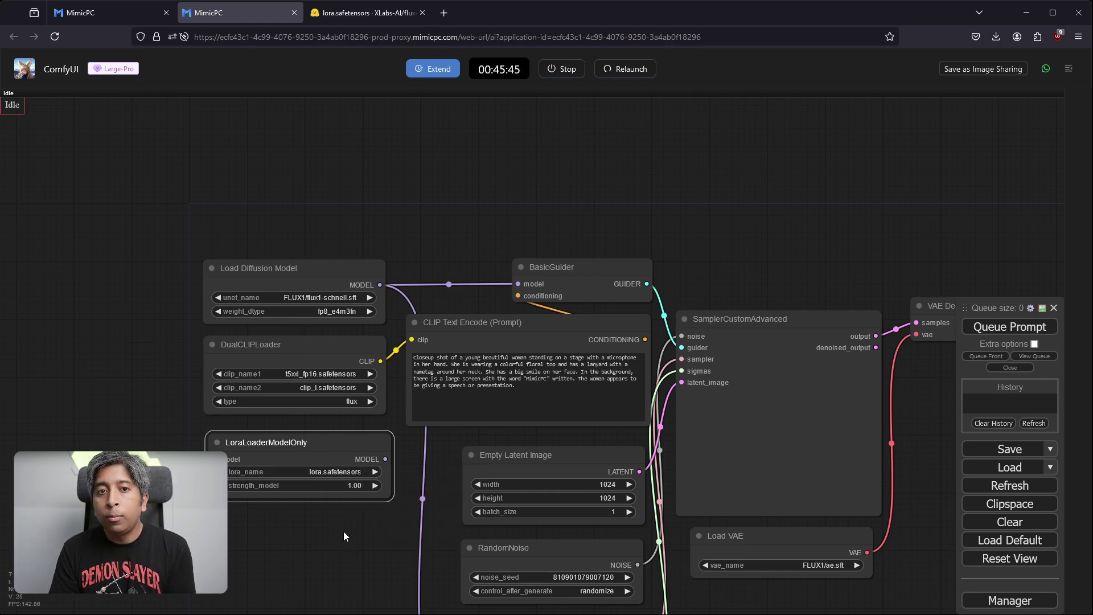
pyautogui.click(344, 532)
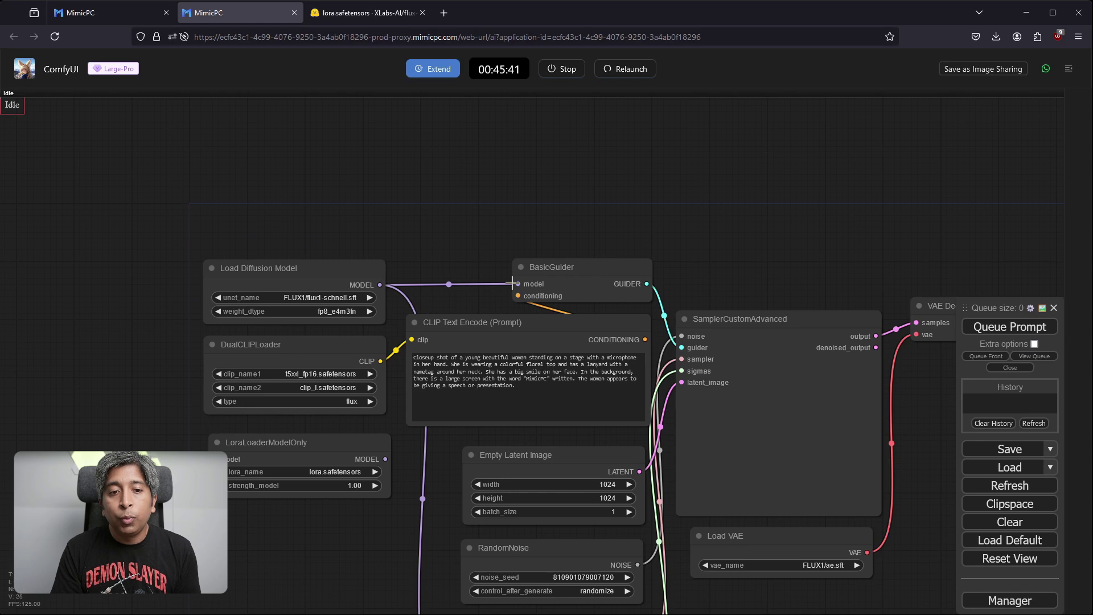
# Route Load Diffusion Model through the LoRA loader into BasicGuider and BasicScheduler model inputs
pyautogui.moveTo(380, 285); pyautogui.dragTo(219, 455)
pyautogui.moveTo(385, 459); pyautogui.dragTo(518, 283)
pyautogui.moveTo(366, 565); pyautogui.dragTo(391, 399)
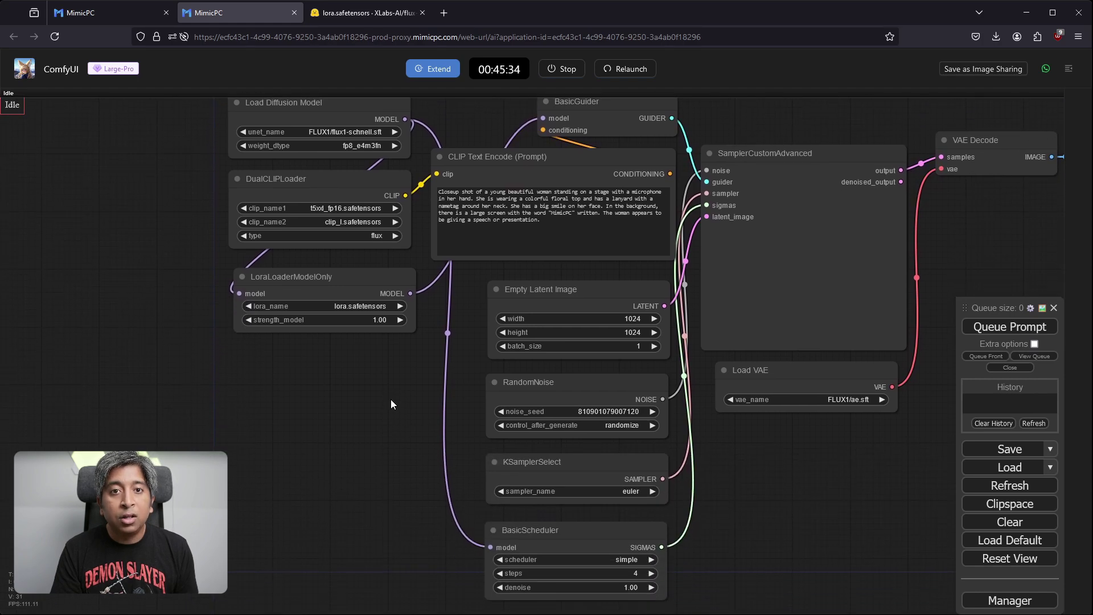
pyautogui.moveTo(410, 293); pyautogui.dragTo(490, 547)
# Check the BasicGuider and BasicScheduler connections and zoom out to view the whole workflow
pyautogui.scroll(-3, 336, 459)
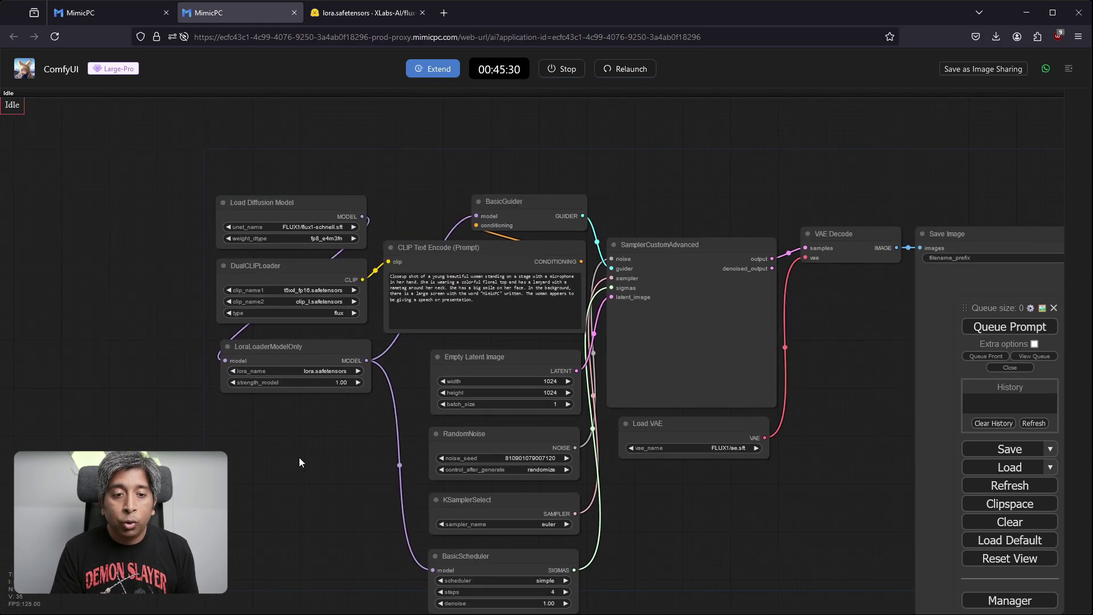
pyautogui.scroll(4, 295, 457)
pyautogui.moveTo(343, 418); pyautogui.dragTo(342, 431)
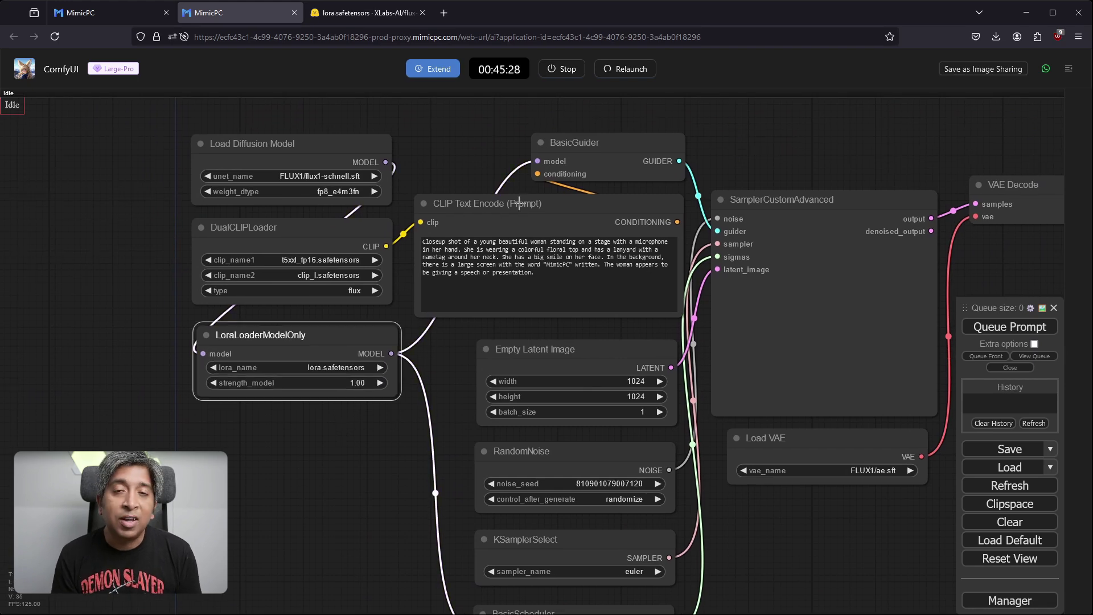
pyautogui.click(597, 160)
pyautogui.moveTo(319, 555); pyautogui.dragTo(396, 450)
pyautogui.click(553, 487)
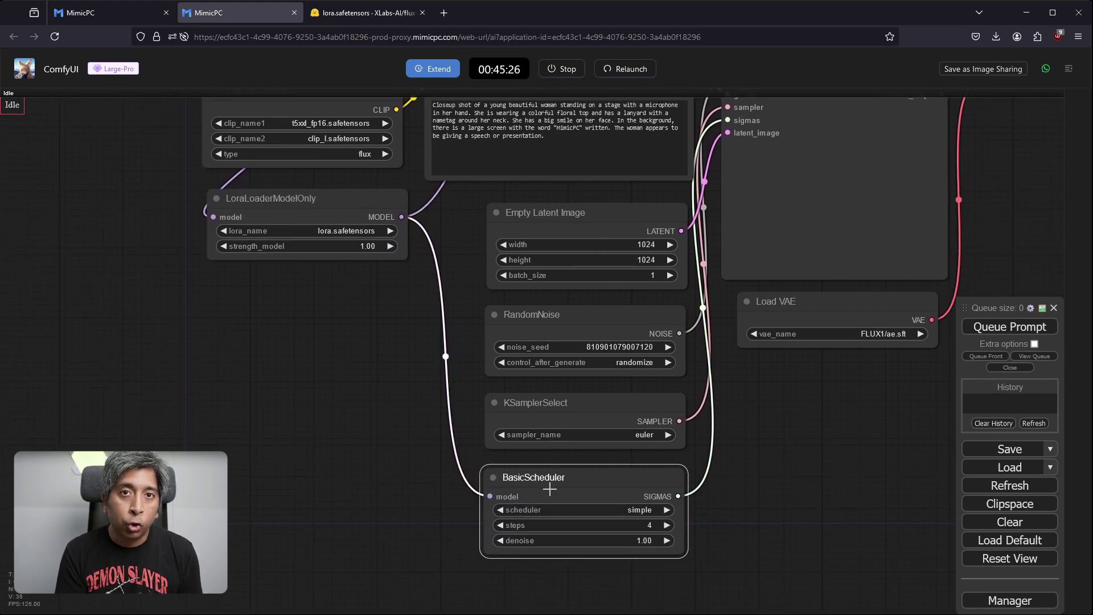
pyautogui.click(335, 377)
pyautogui.scroll(-2, 742, 377)
pyautogui.scroll(-2, 742, 377)
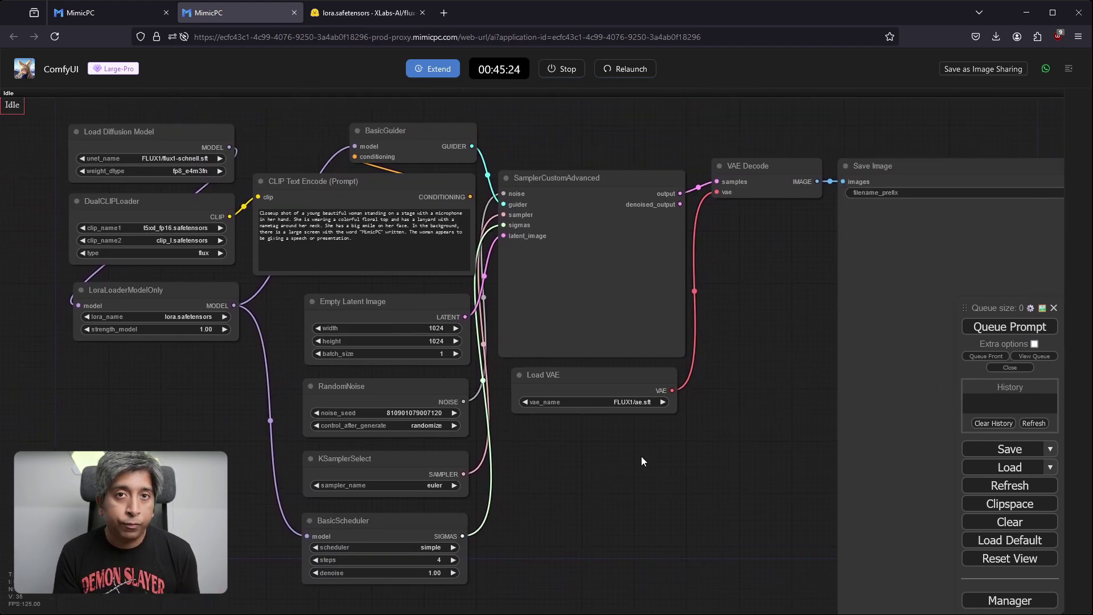
pyautogui.moveTo(716, 471); pyautogui.dragTo(517, 406)
pyautogui.scroll(-3, 589, 437)
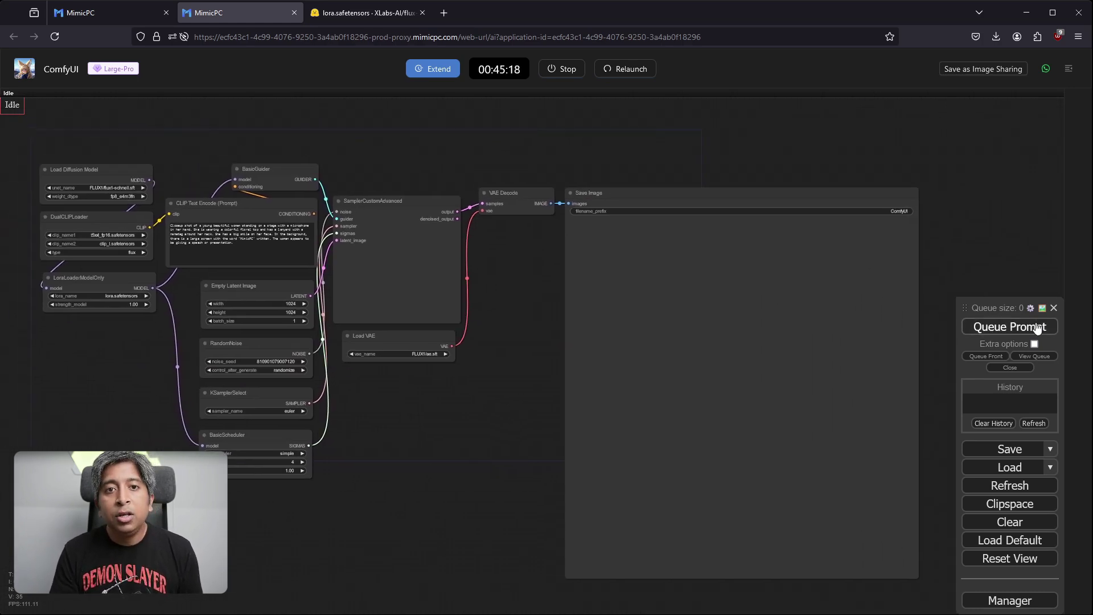
# Run the LoRA-enhanced workflow to produce the realistic microphone speaker image
pyautogui.click(1038, 329)
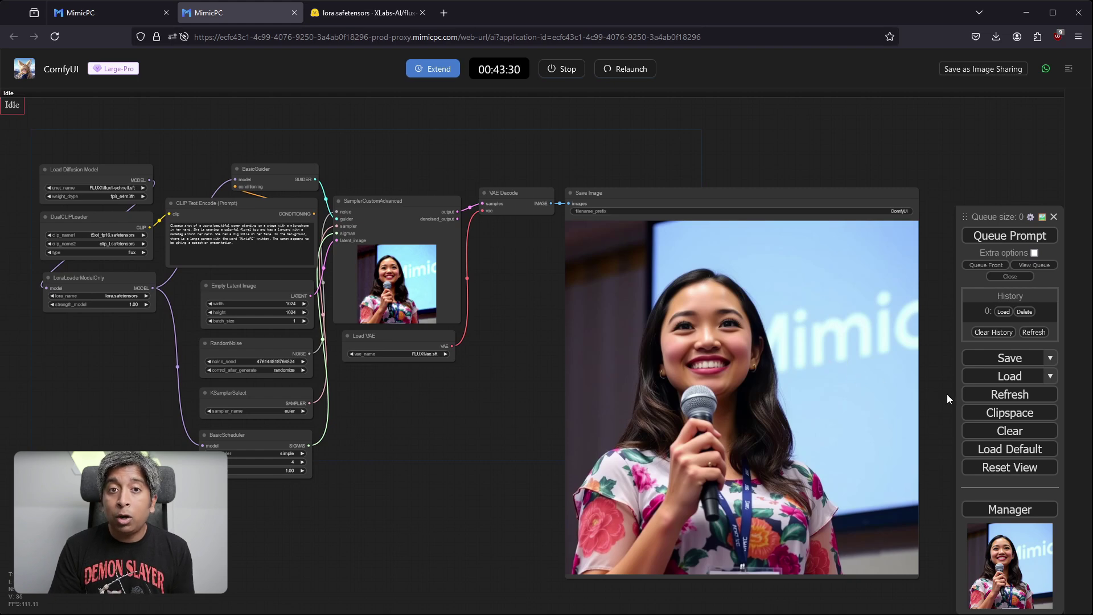
pyautogui.scroll(2, 948, 399)
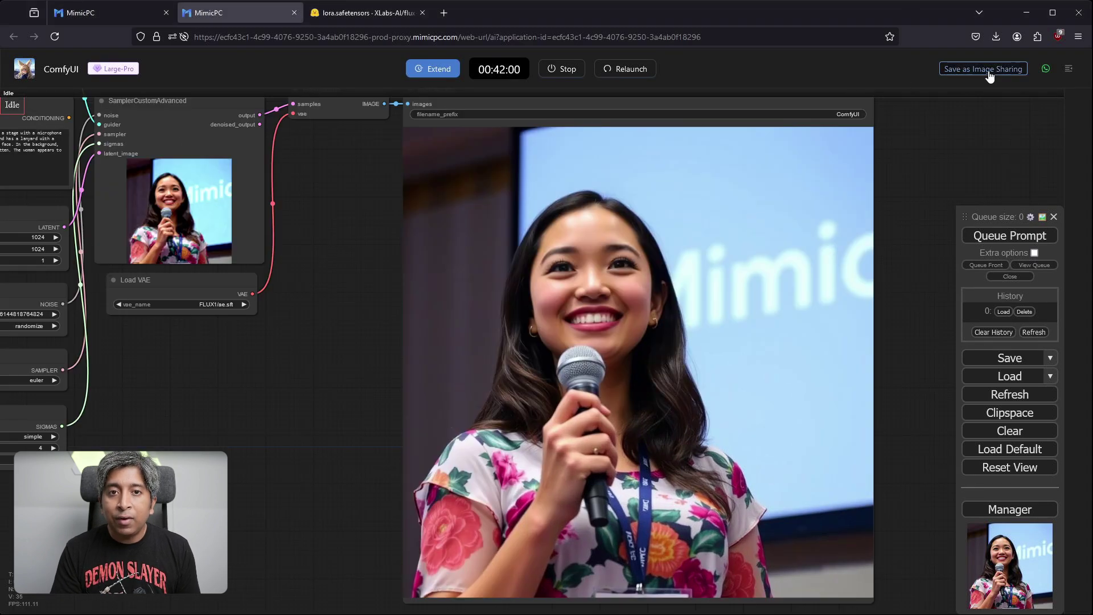
# Save the generated image for sharing and rename it 'ComfyUI - Flux + Lora'
pyautogui.click(987, 72)
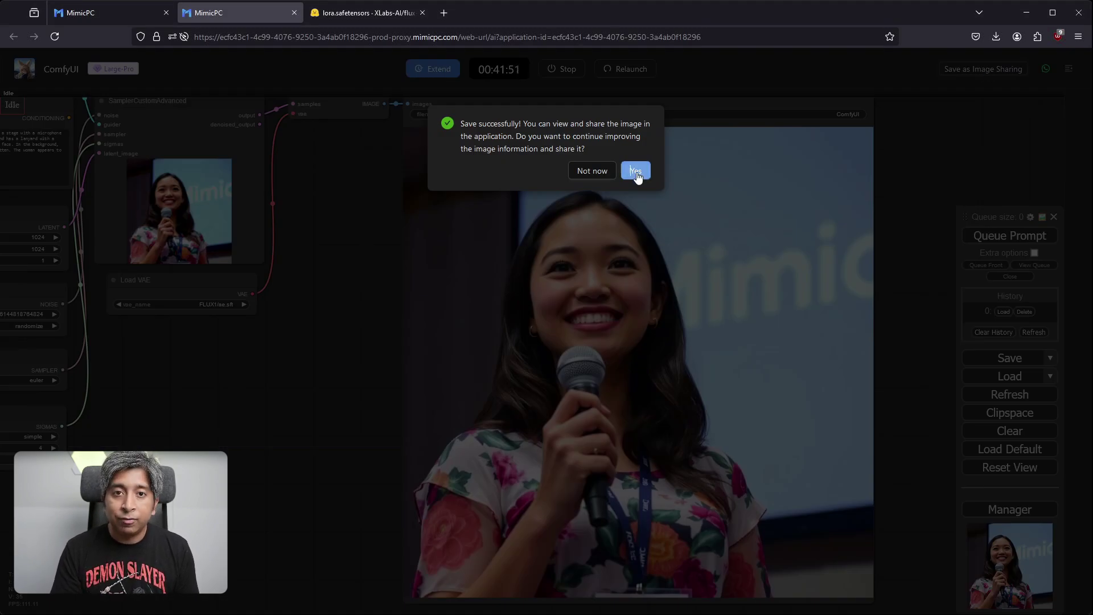
pyautogui.click(636, 171)
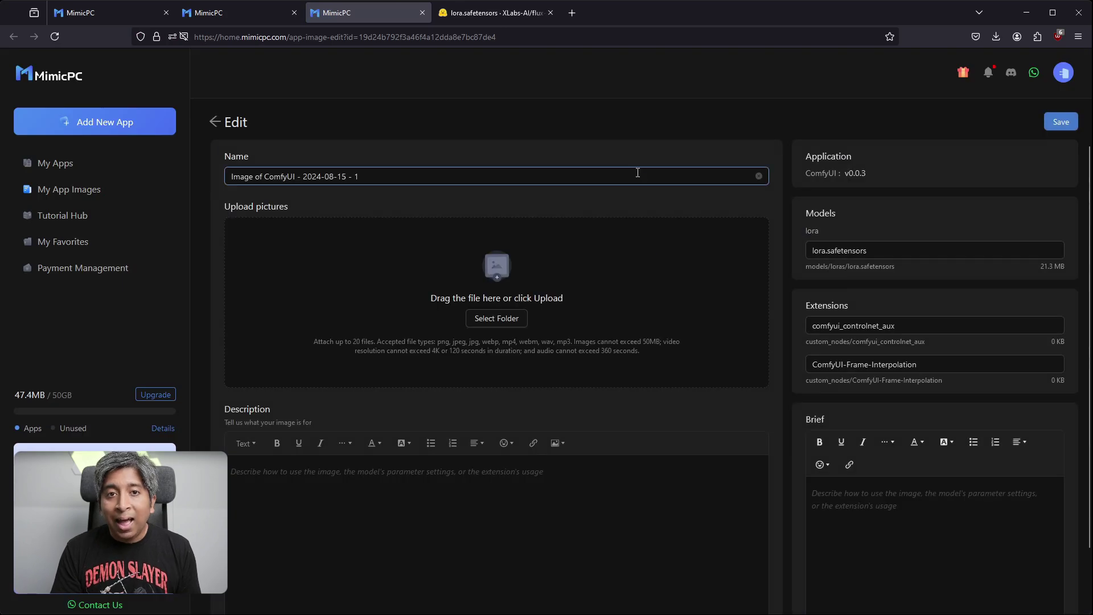
pyautogui.tripleClick(638, 173)
pyautogui.write('ComfyUI - Flux + Lora')
# Add the description 'Flux realism image generator', upload the generated picture, and save the entry
pyautogui.click(319, 484)
pyautogui.write('Flux realism')
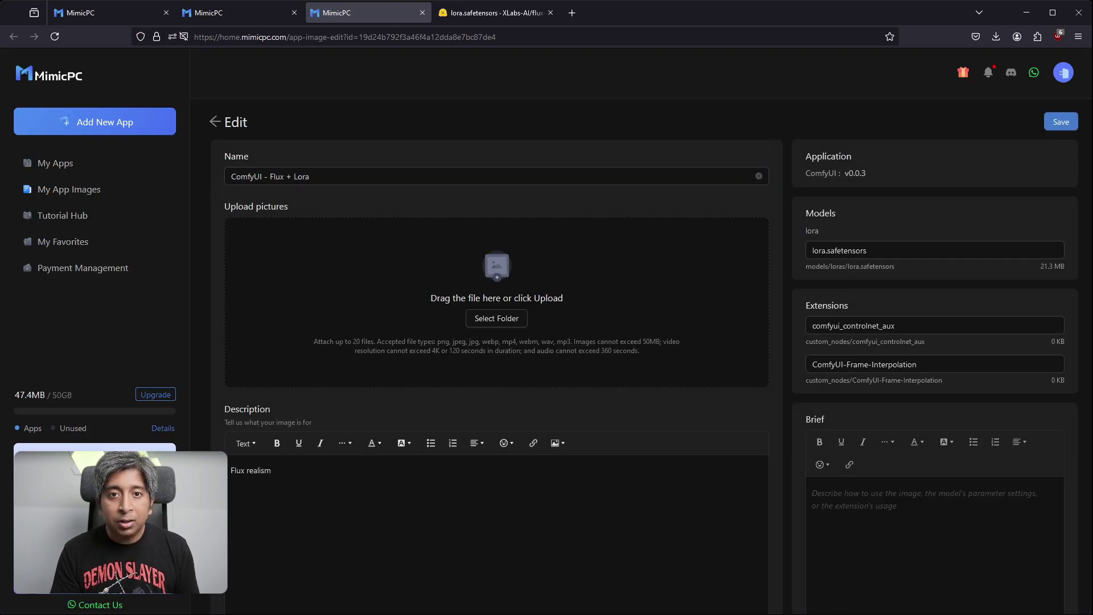
pyautogui.write(' image generator')
pyautogui.moveTo(366, 162); pyautogui.dragTo(569, 239)
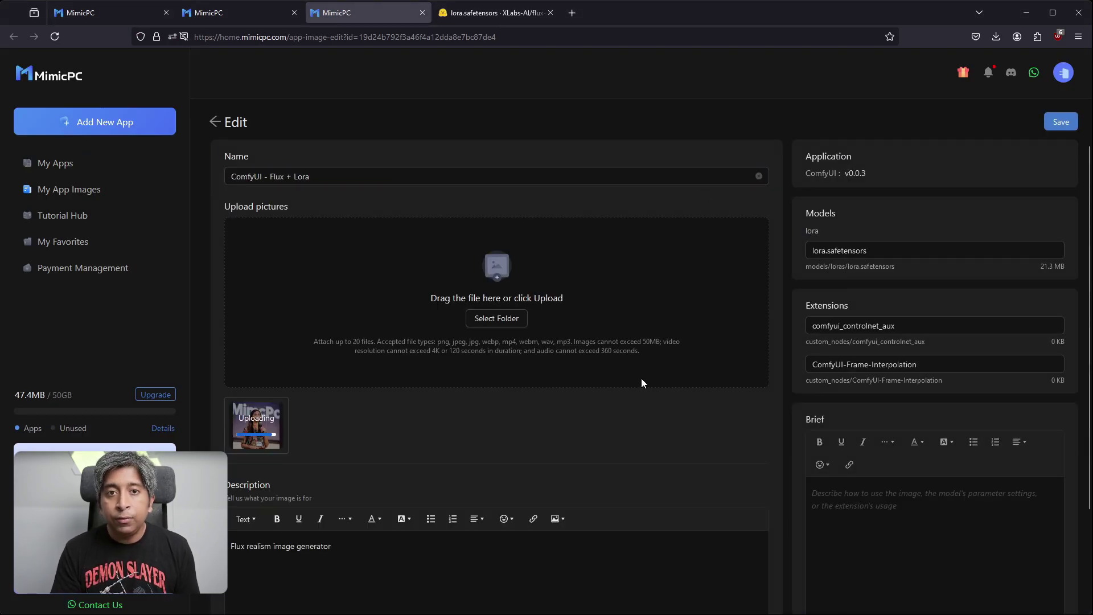
pyautogui.click(1060, 123)
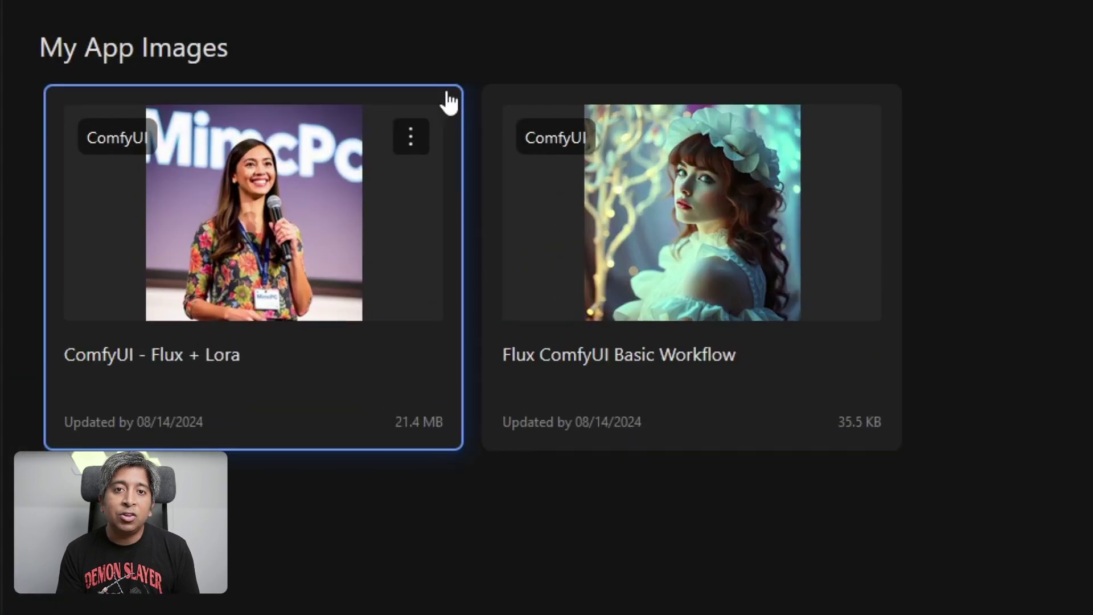
# Create a share link for the 'ComfyUI - Flux + Lora' image with Authorization Code enabled
pyautogui.click(421, 138)
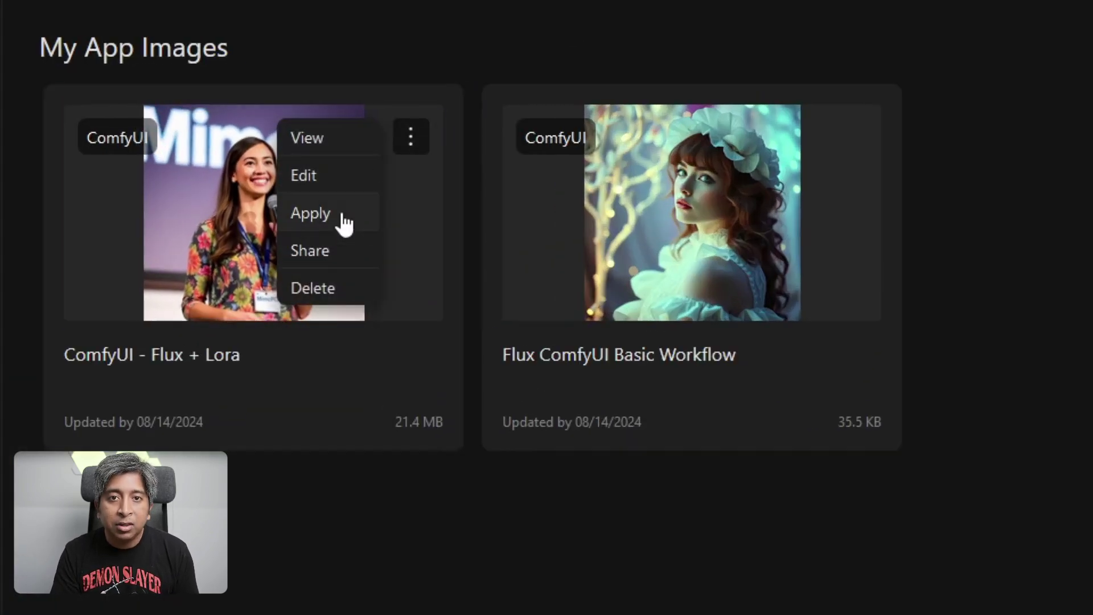
pyautogui.click(312, 251)
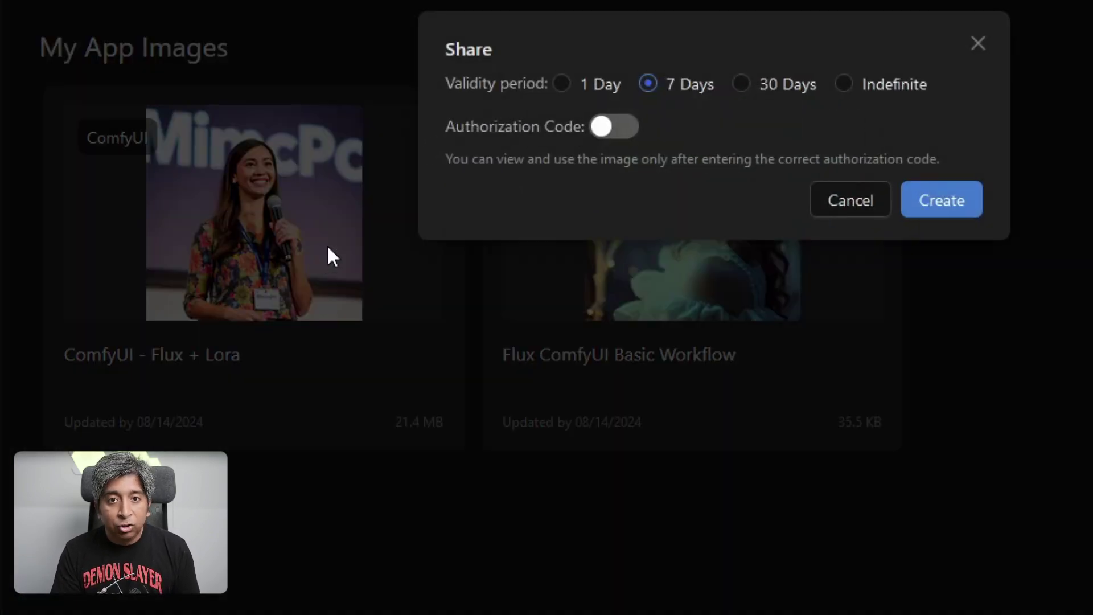
pyautogui.click(603, 128)
pyautogui.click(937, 202)
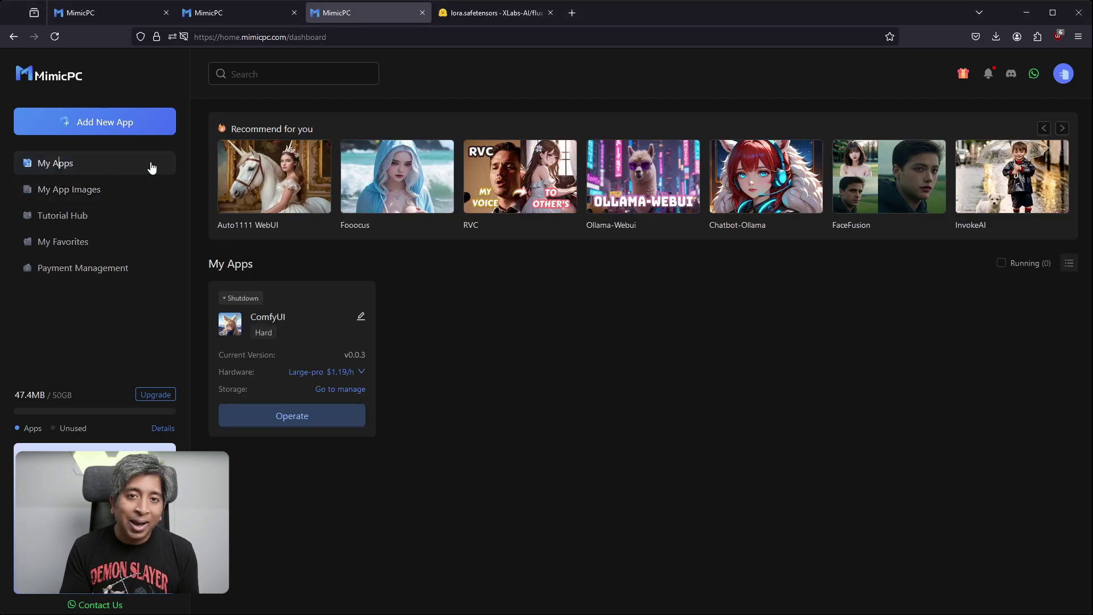
# Open Auto1111 WebUI's card and browse the Applications catalogue down to FaceFusion and ComfyUI
pyautogui.click(277, 166)
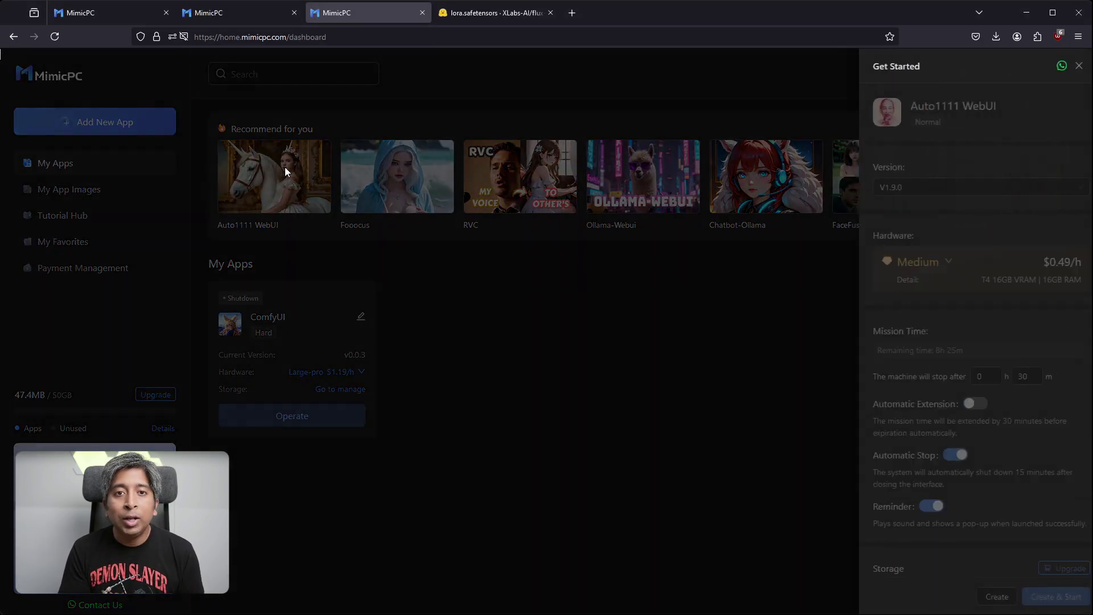
pyautogui.scroll(-5, 1006, 488)
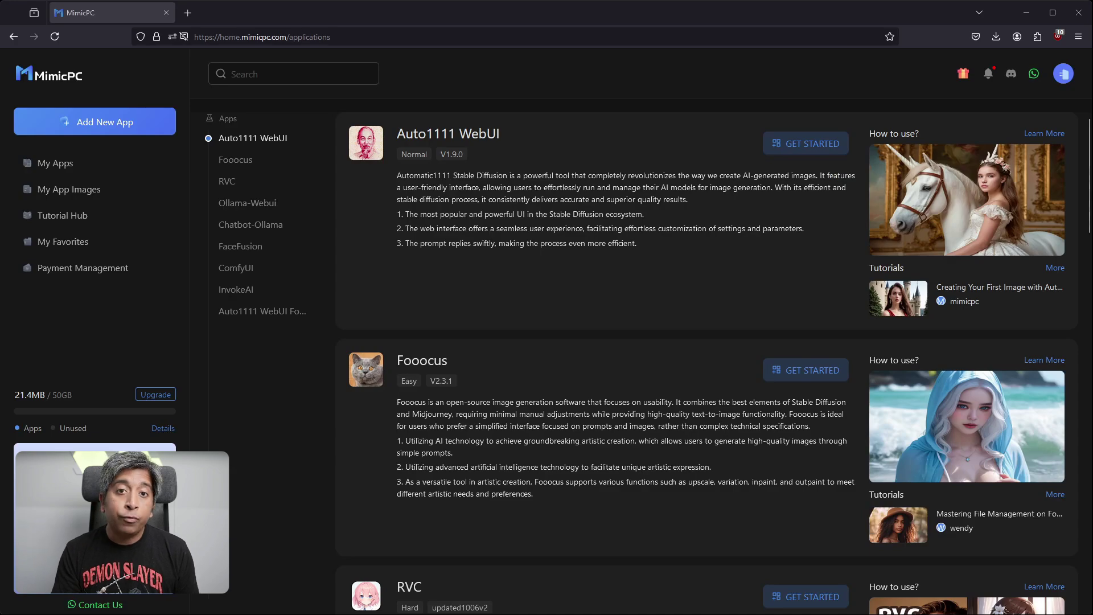
pyautogui.scroll(-6, 570, 363)
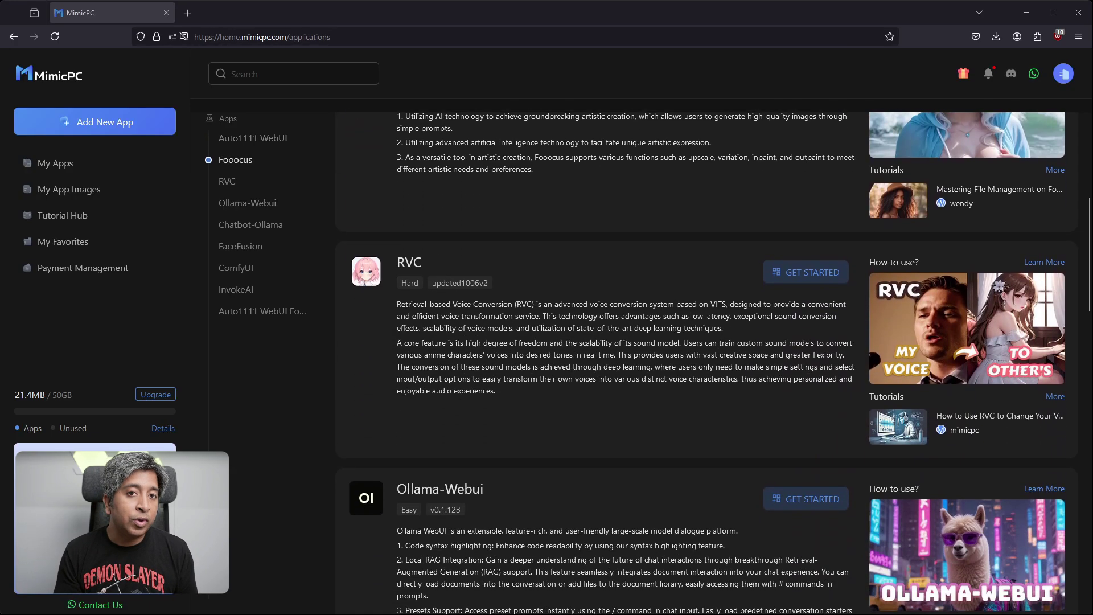
pyautogui.scroll(-6, 570, 363)
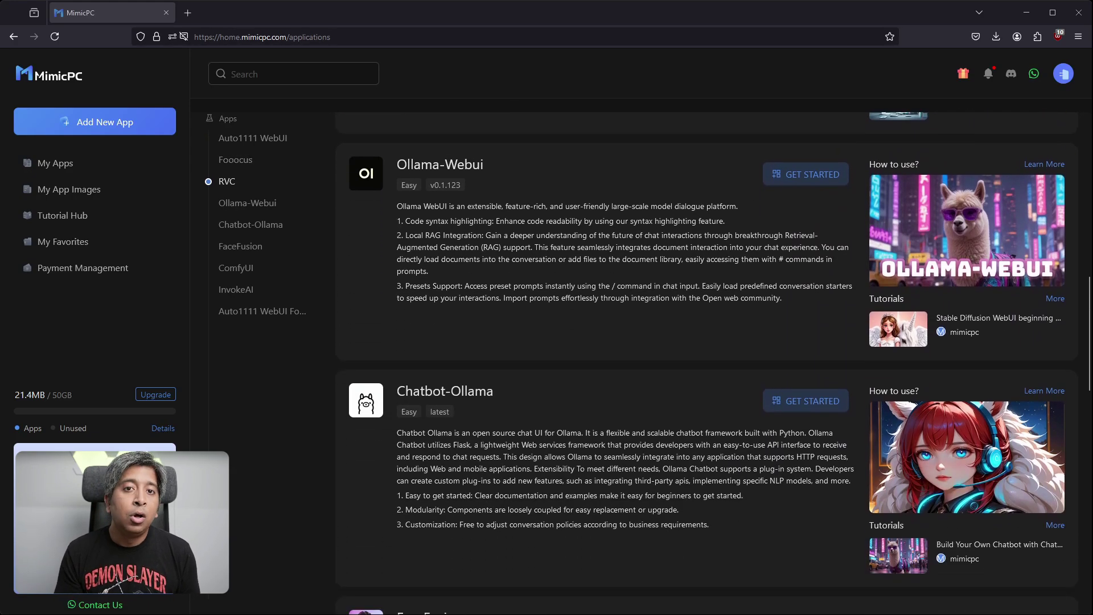
pyautogui.scroll(-7, 569, 363)
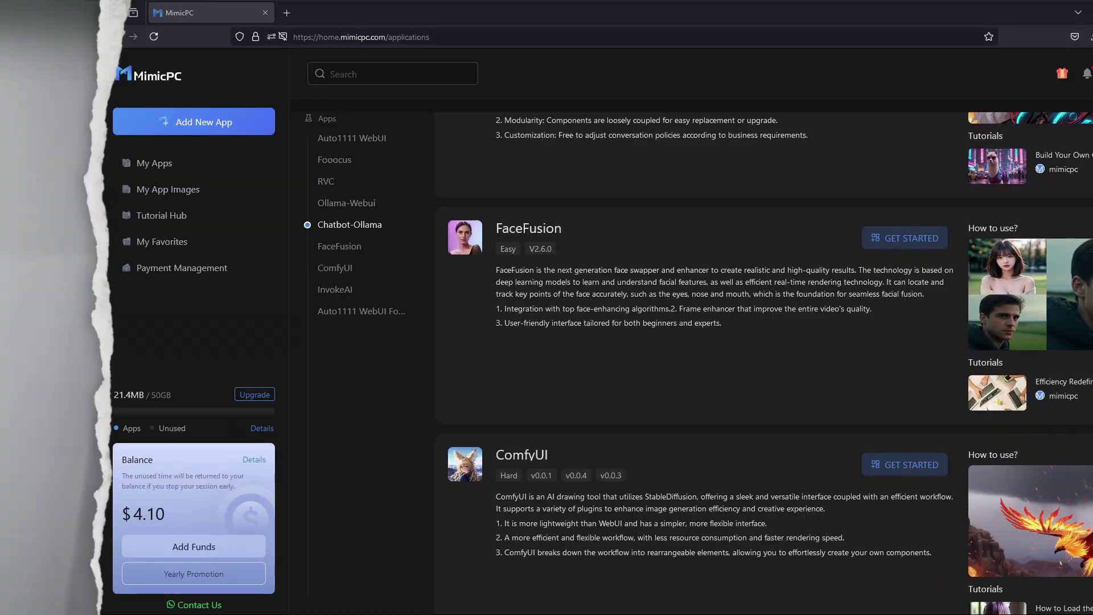